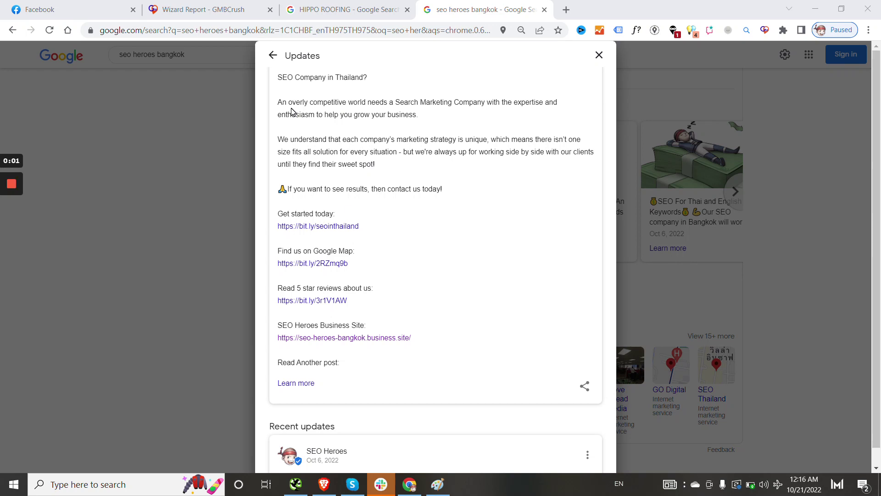
Switch to the Wizard Report tab showing Hippo Roofing's 74% overall score and top three competitors.
click(180, 4)
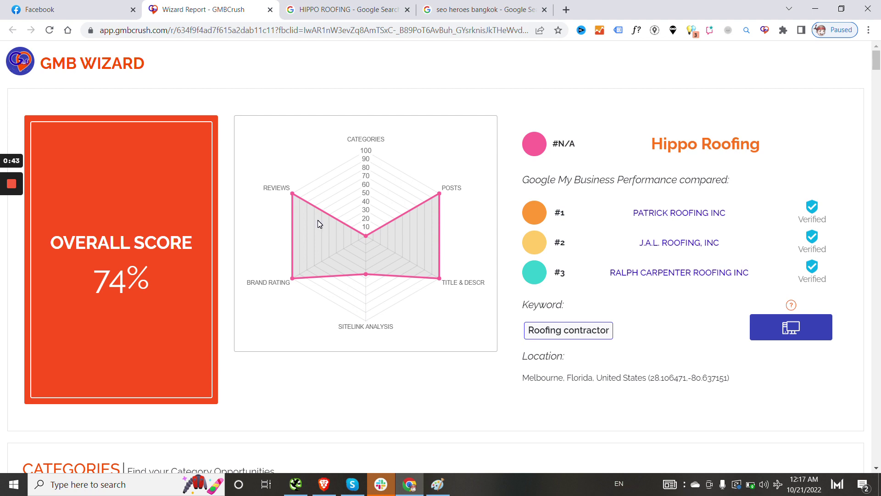
Scroll to the Categories 3-pack overview and highlight 'company' in Construction company.
scroll(320, 224, down, 6)
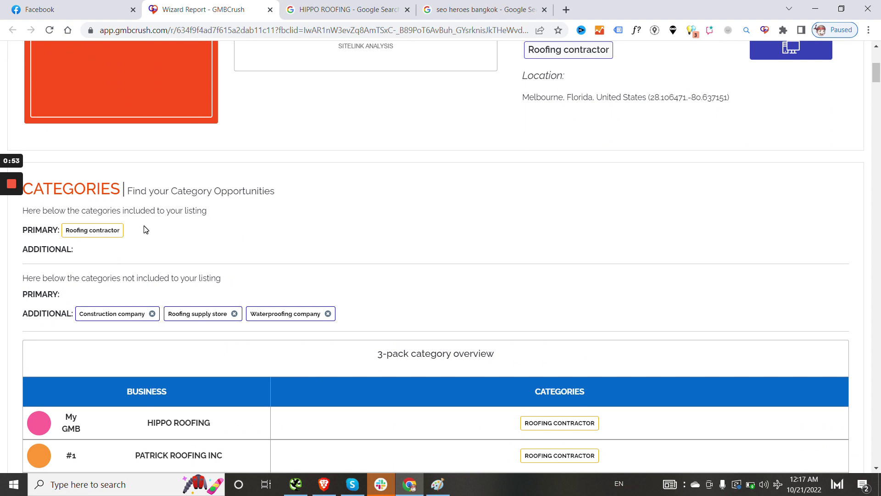
scroll(145, 228, down, 2)
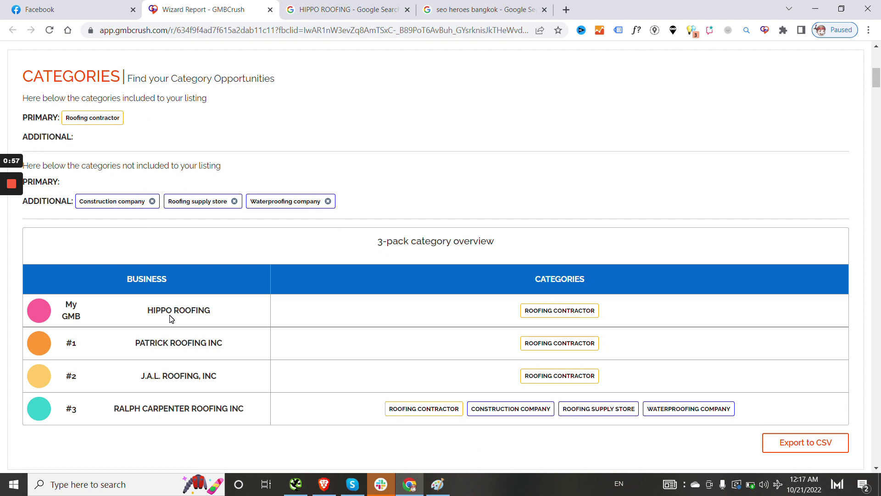
scroll(589, 331, up, 1)
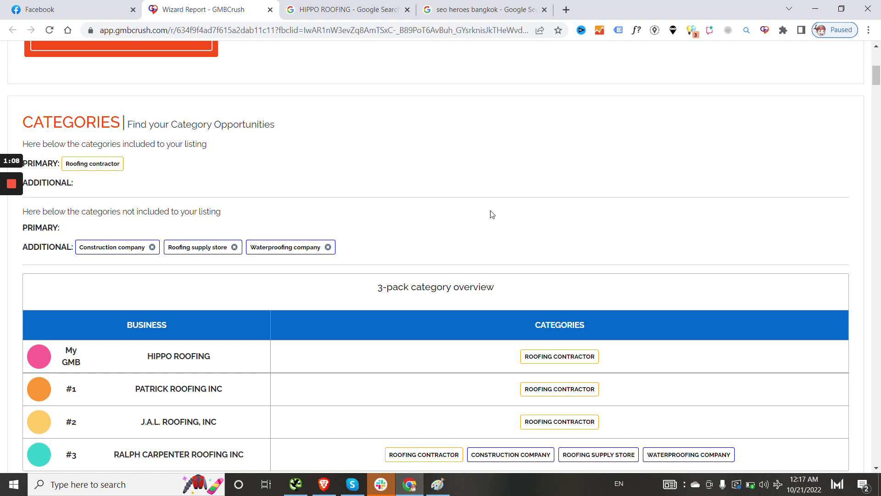
scroll(492, 215, down, 2)
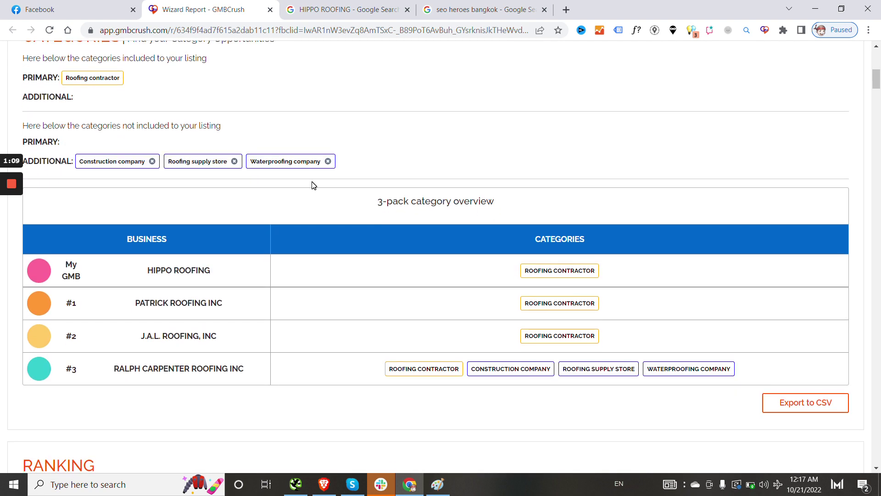
double_click(132, 161)
Remove Waterproofing company from the not-included additional categories.
triple_click(131, 161)
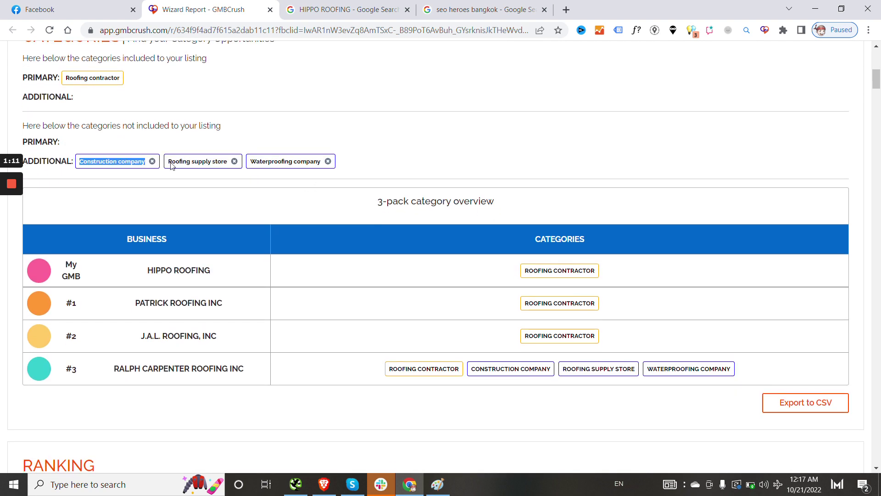
click(211, 161)
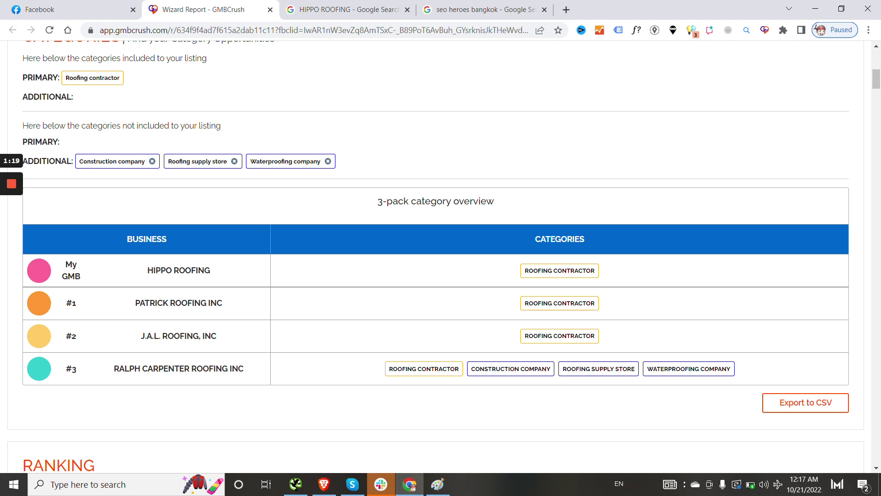
click(328, 162)
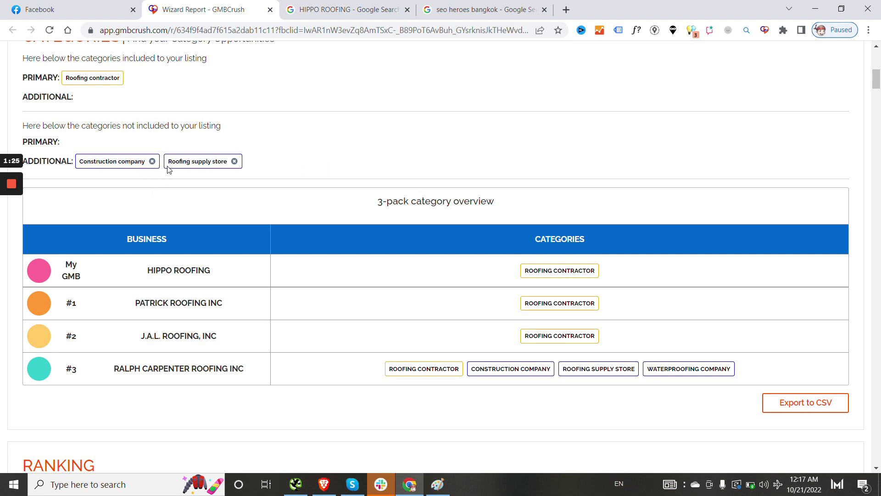
scroll(289, 201, down, 2)
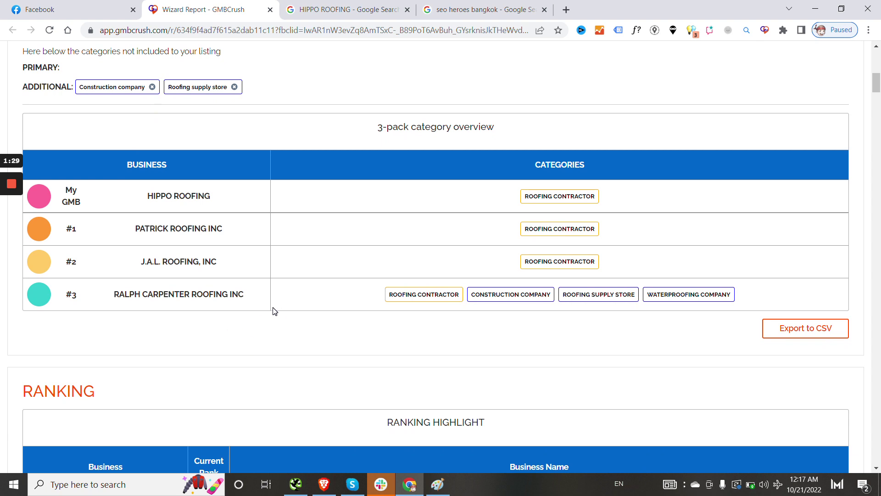
scroll(275, 311, up, 2)
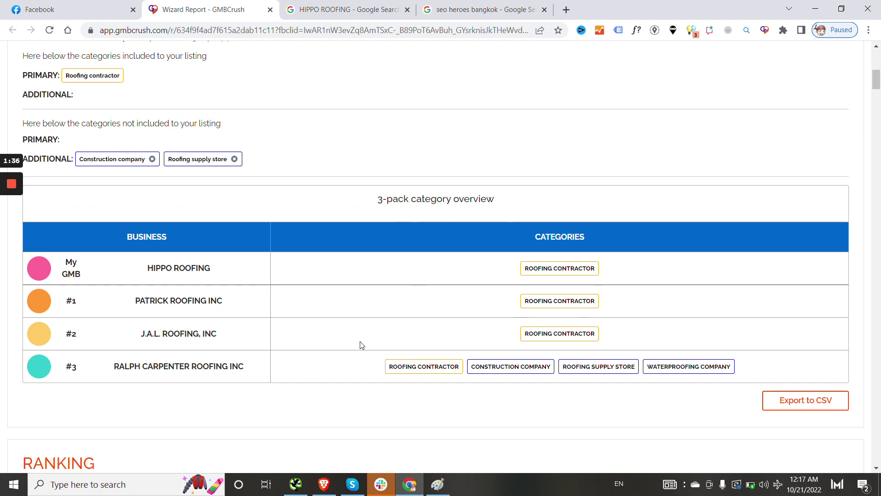
scroll(349, 358, down, 1)
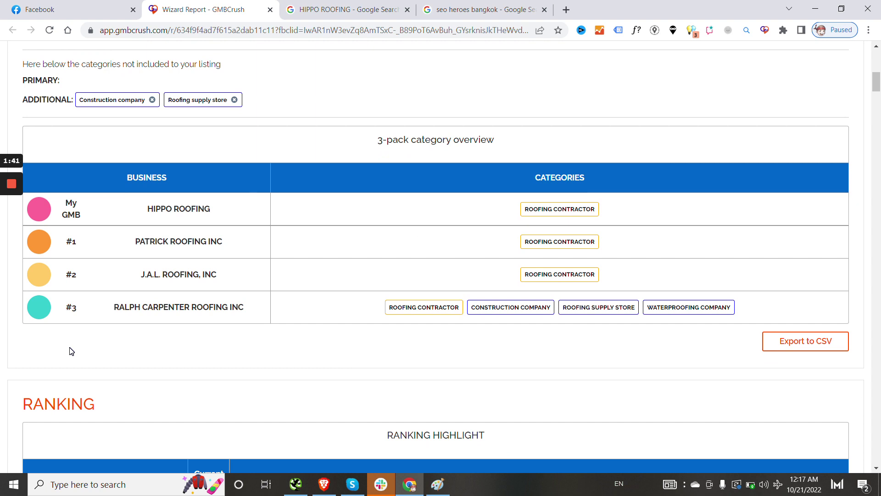
scroll(71, 352, up, 2)
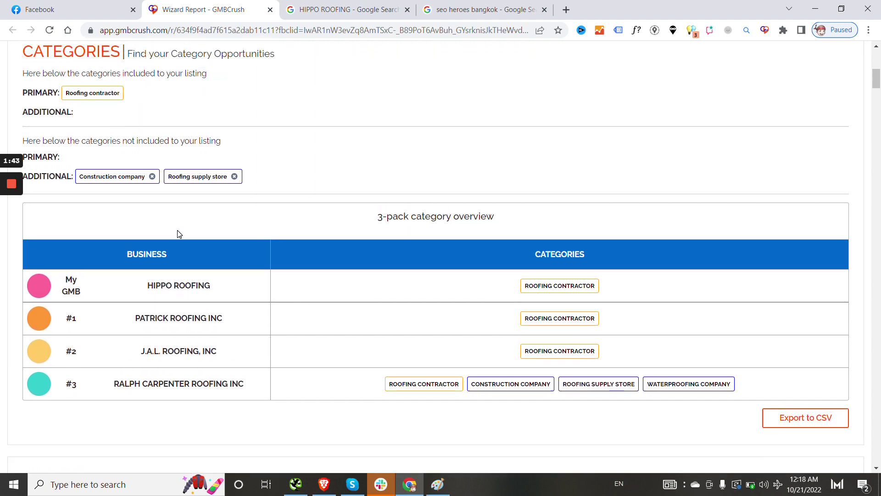
scroll(179, 234, up, 1)
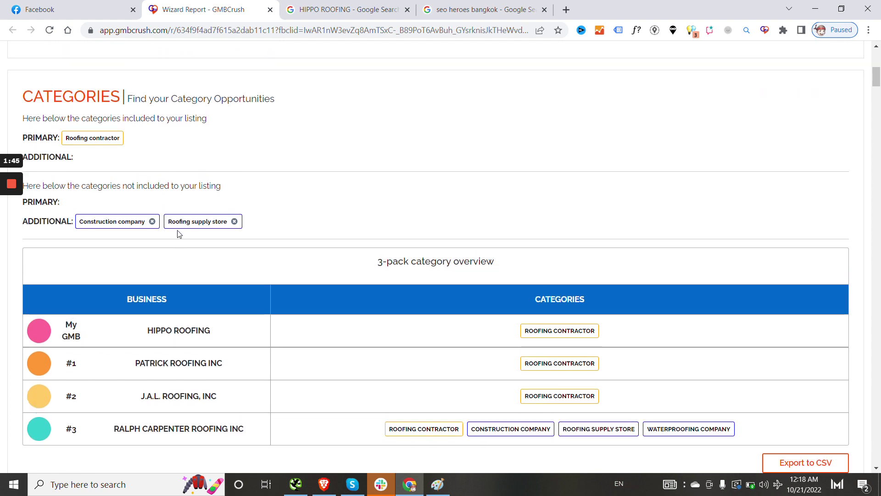
scroll(179, 235, up, 1)
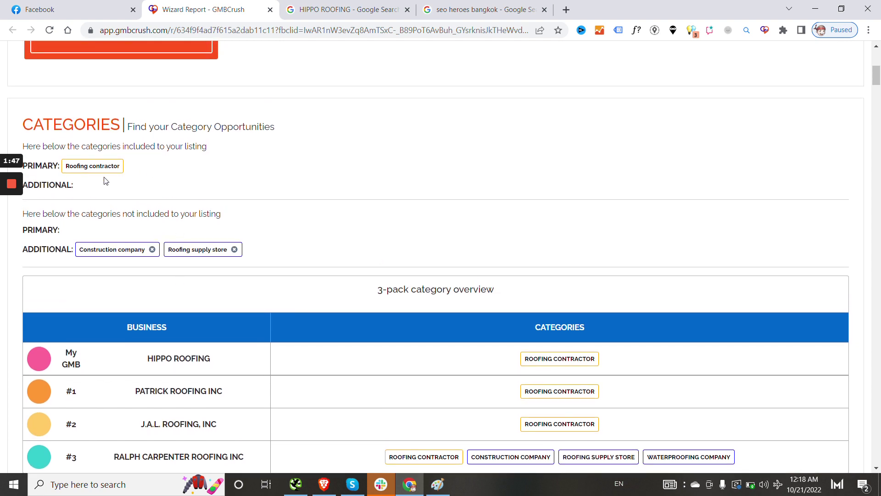
scroll(178, 195, down, 2)
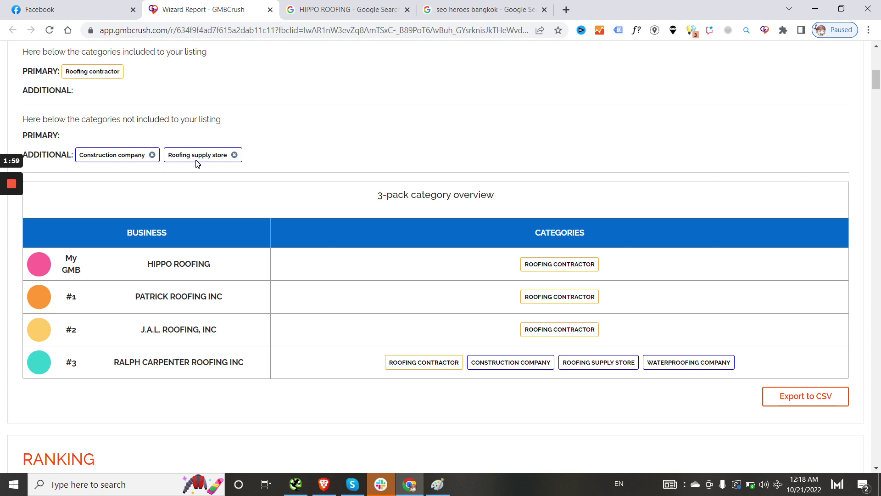
scroll(222, 282, down, 3)
scroll(221, 282, up, 3)
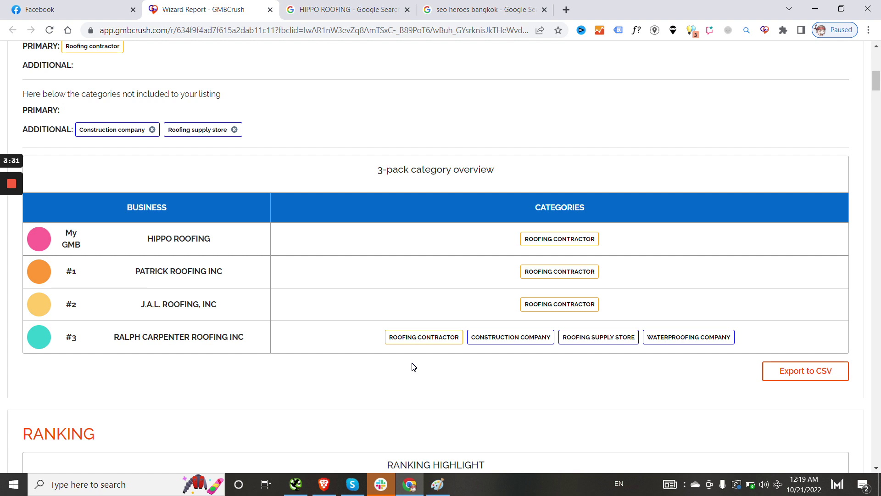
Scroll to the Ranking Highlight table: Hippo Roofing at 100+ versus competitors at 1, 6 and 2.
scroll(414, 367, down, 1)
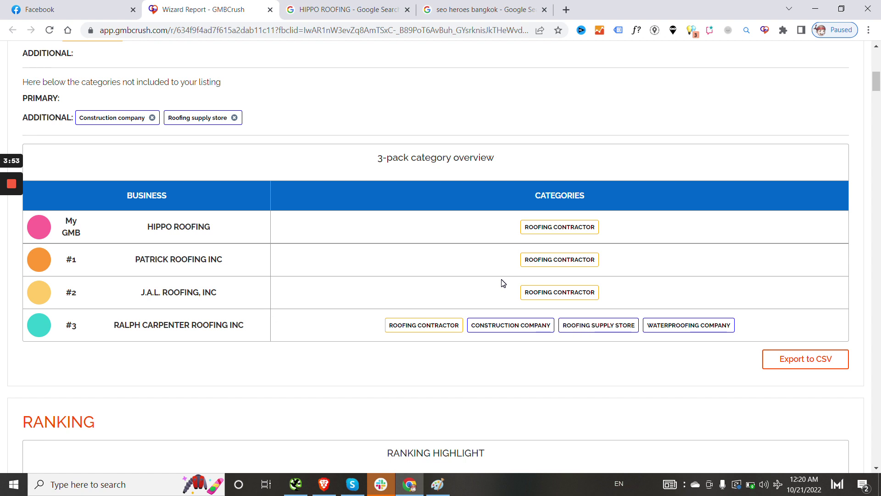
scroll(502, 283, down, 9)
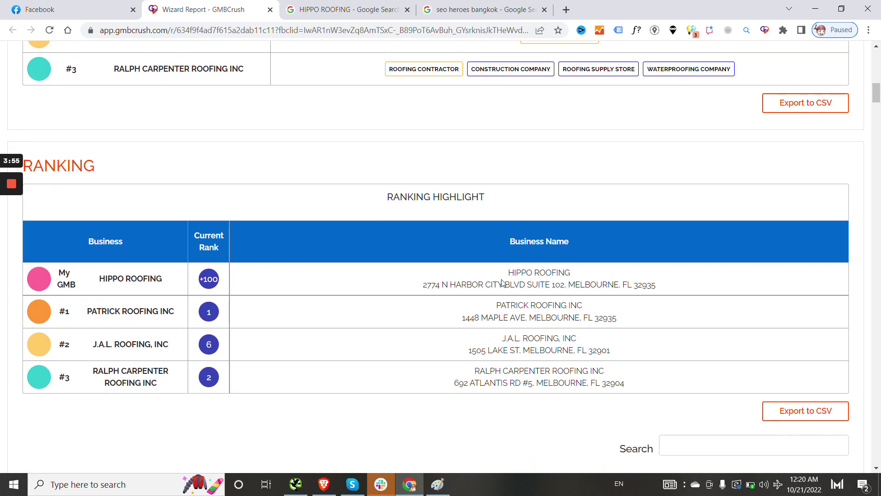
Scroll to the ZIP Code comparison, showing Hippo Roofing at 32935 like competitors #1, #4 and #6.
scroll(502, 282, down, 15)
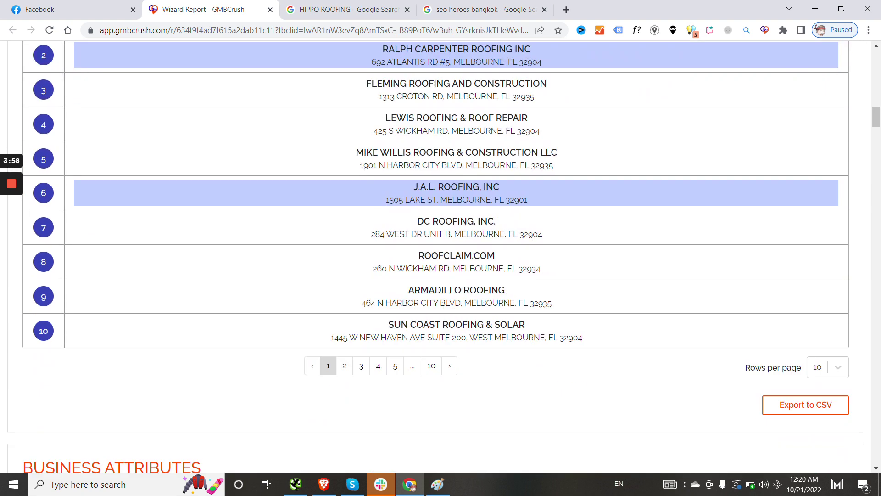
scroll(503, 283, down, 5)
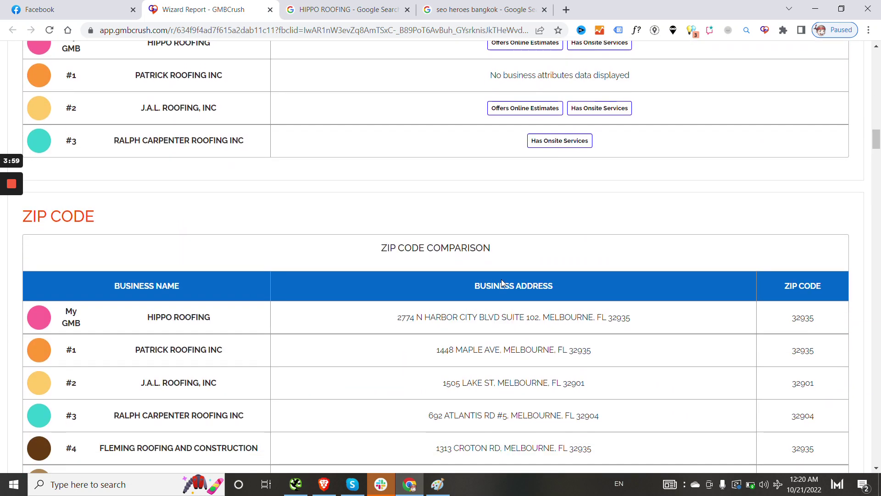
scroll(502, 283, down, 7)
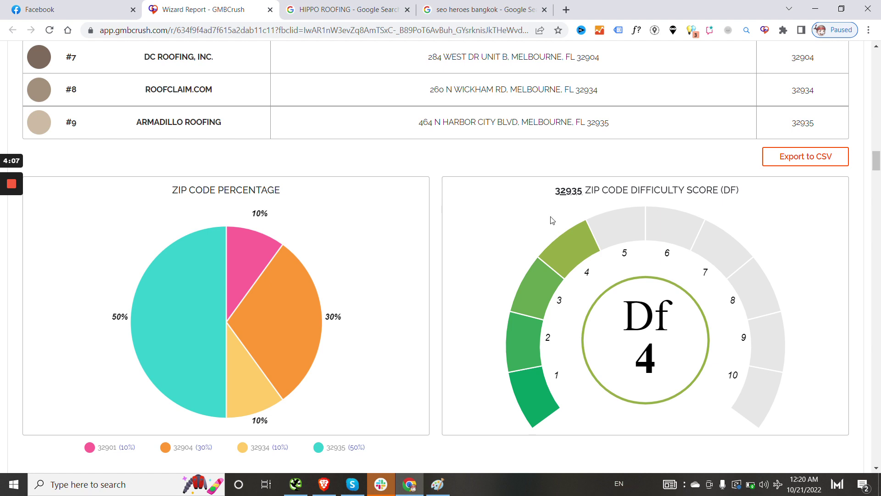
scroll(580, 203, up, 1)
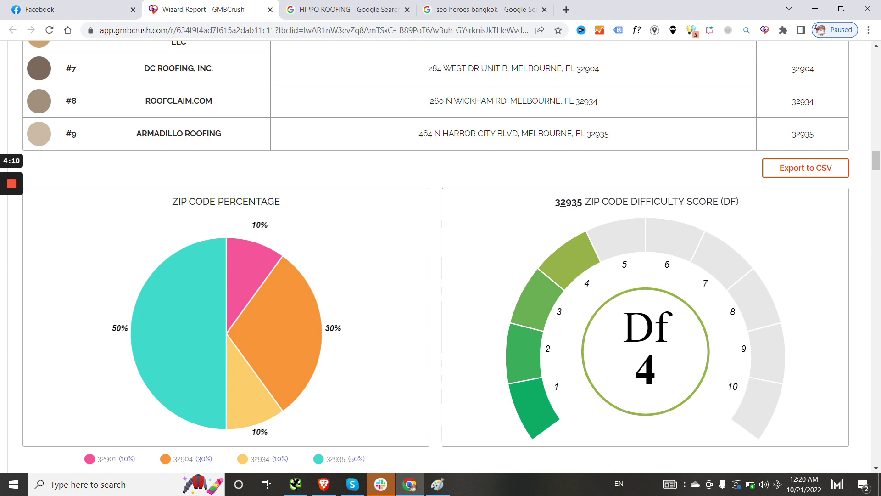
scroll(579, 203, up, 5)
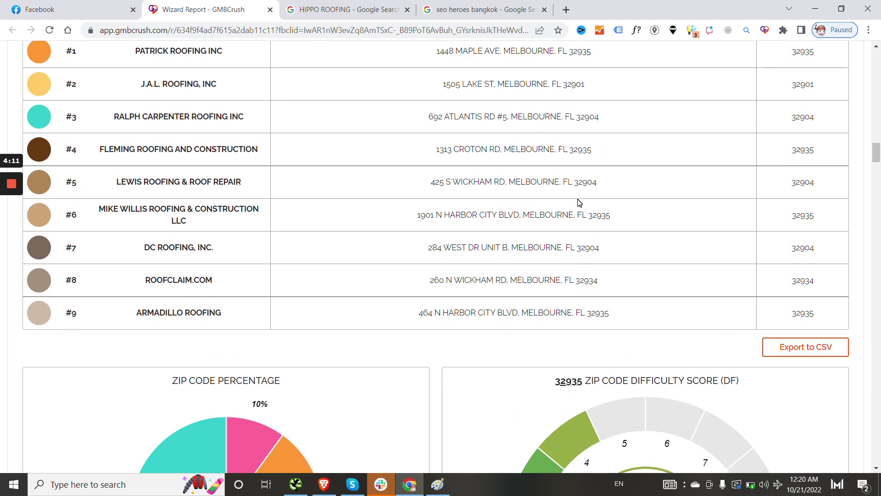
scroll(579, 202, down, 3)
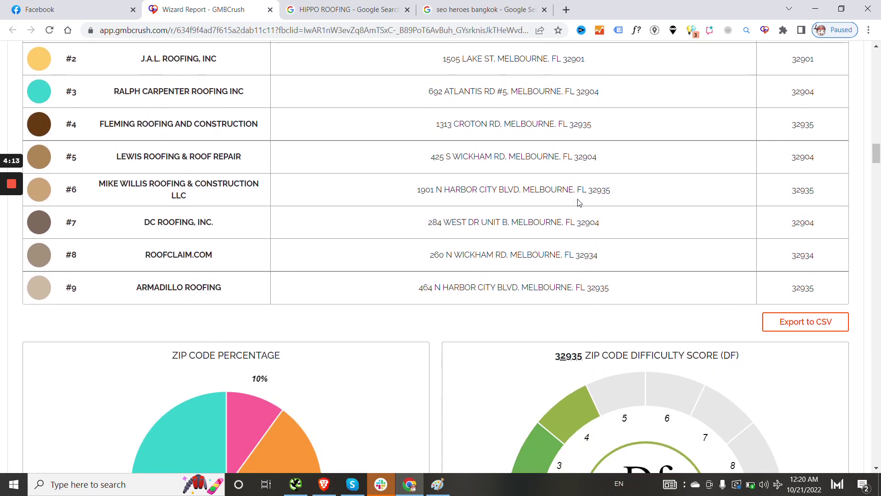
scroll(579, 203, up, 2)
scroll(579, 203, down, 2)
scroll(580, 203, down, 3)
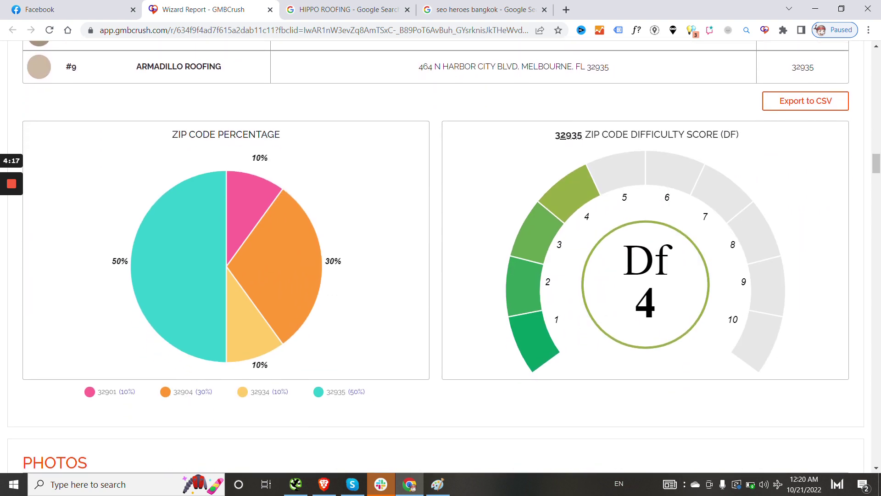
scroll(574, 134, up, 10)
scroll(726, 210, down, 1)
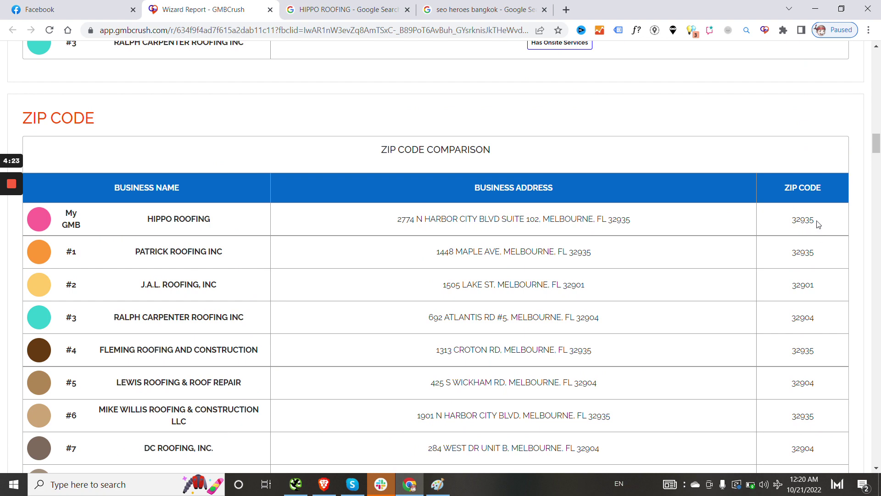
Scroll back up the report to the Overall Score.
scroll(659, 255, down, 4)
scroll(660, 255, down, 5)
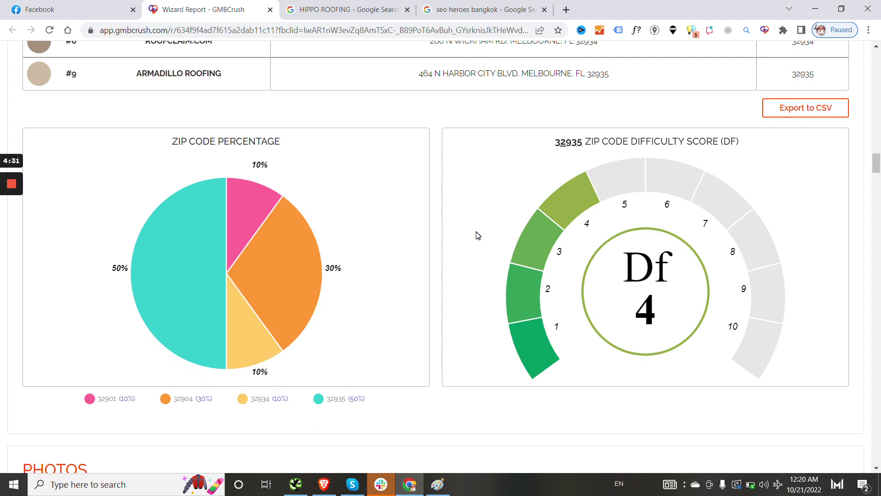
scroll(478, 235, up, 10)
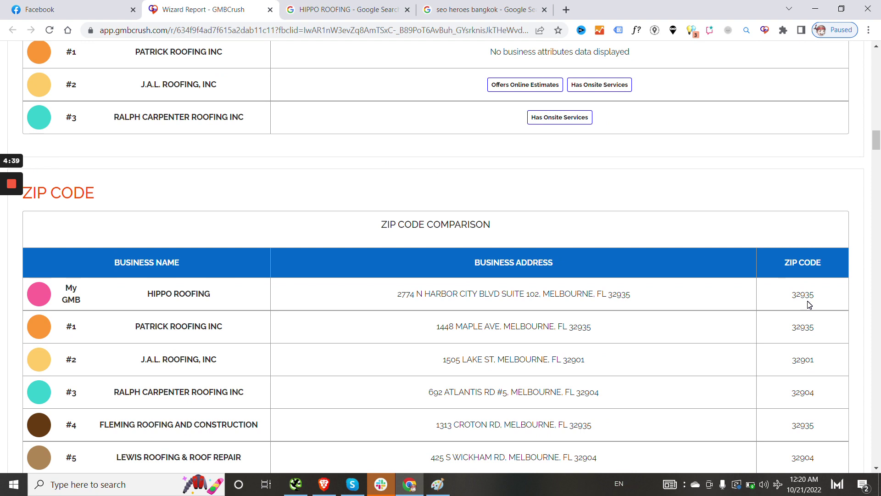
scroll(706, 308, up, 20)
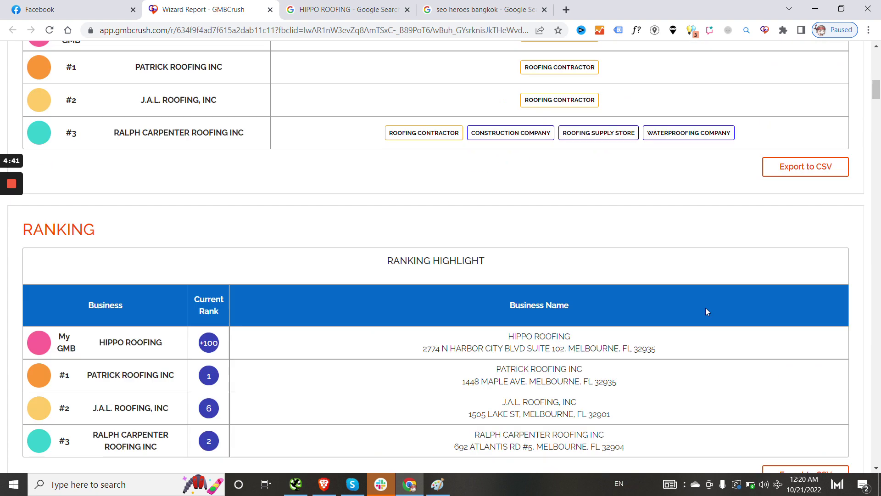
scroll(707, 312, up, 1)
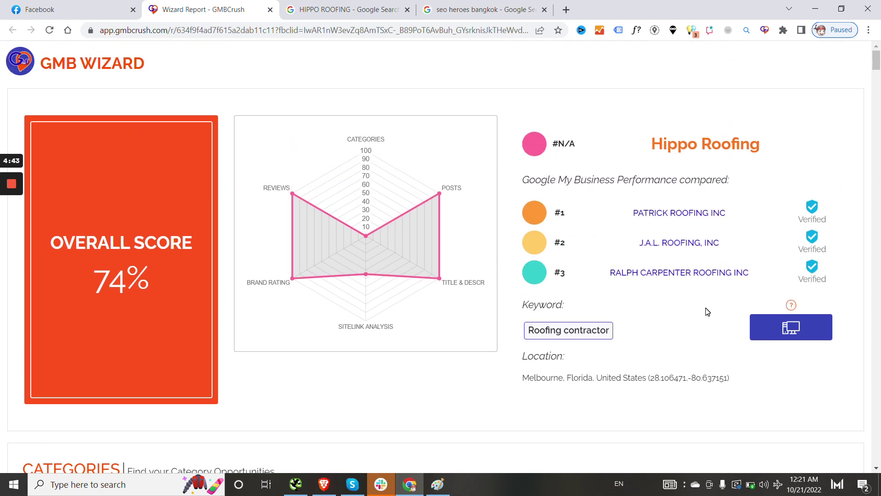
Scroll down past Ranking to the zip code pie chart (32935 at 50%) and Df 4 gauge.
scroll(708, 312, down, 1)
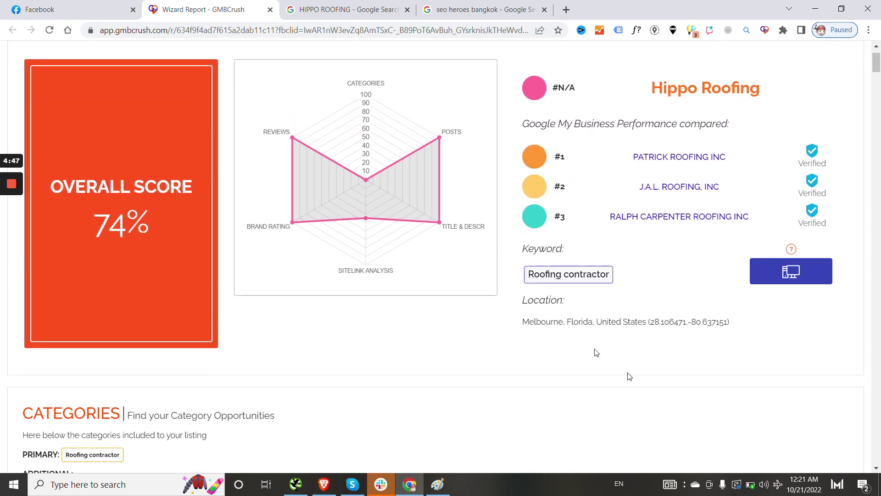
scroll(628, 376, down, 10)
scroll(630, 377, down, 20)
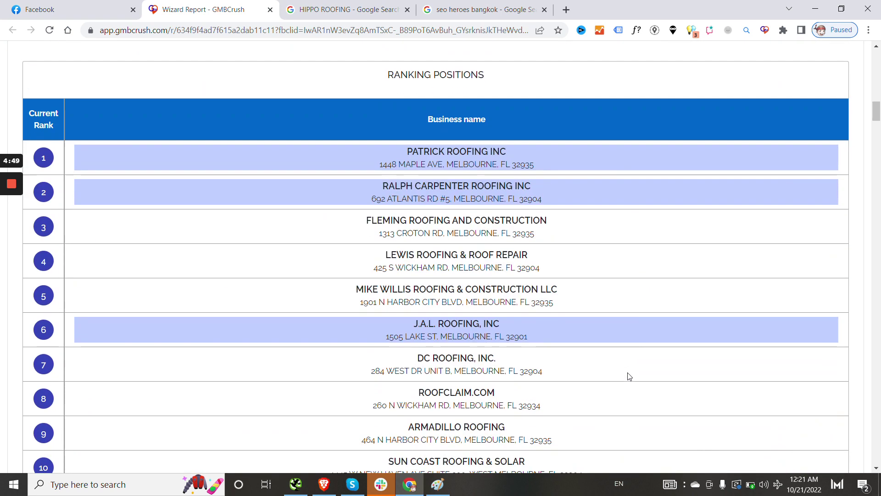
scroll(630, 377, down, 5)
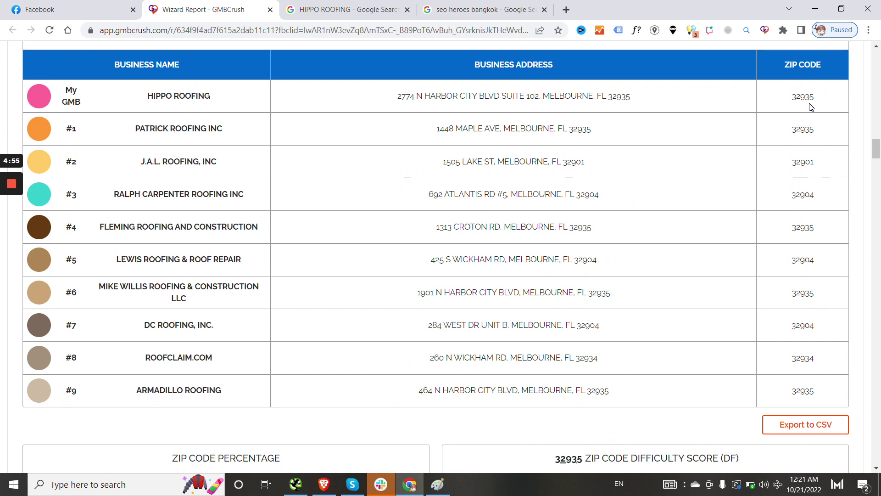
scroll(811, 108, down, 7)
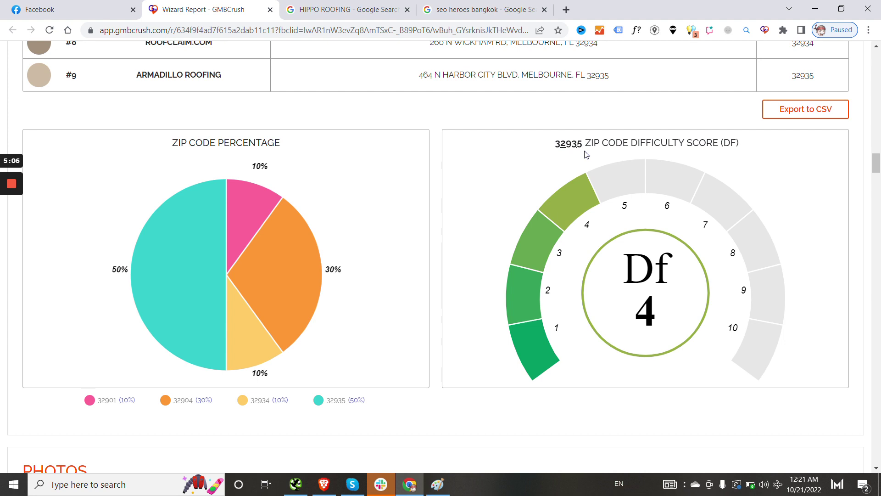
scroll(466, 238, up, 10)
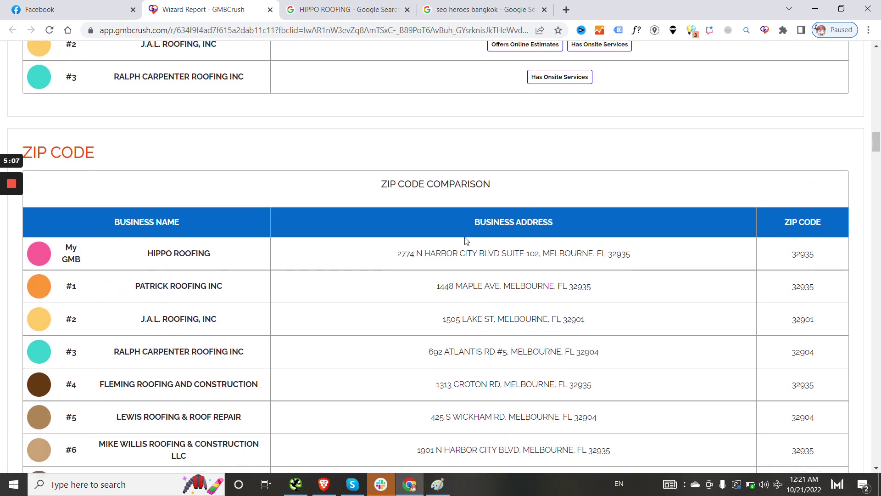
scroll(466, 239, down, 3)
scroll(466, 238, up, 2)
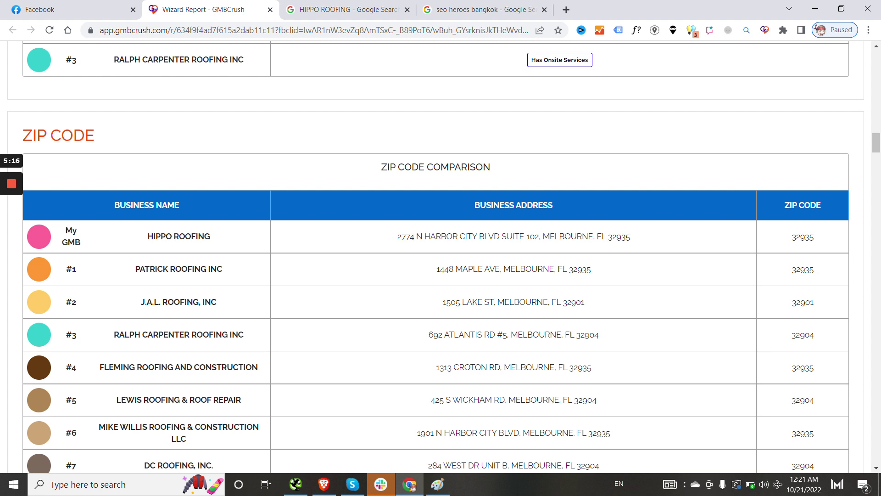
scroll(465, 239, down, 10)
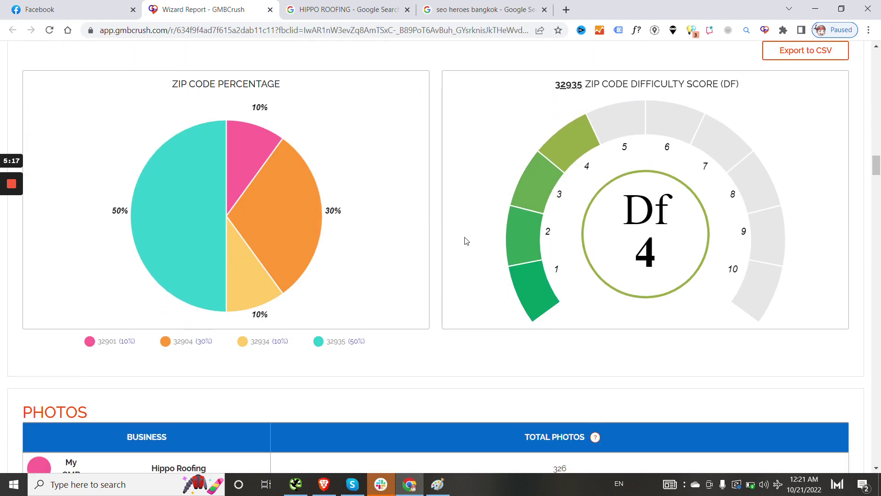
Scroll to the Photos table: Hippo Roofing's 326 photos versus competitors' 34, 68 and 45.
scroll(467, 240, down, 3)
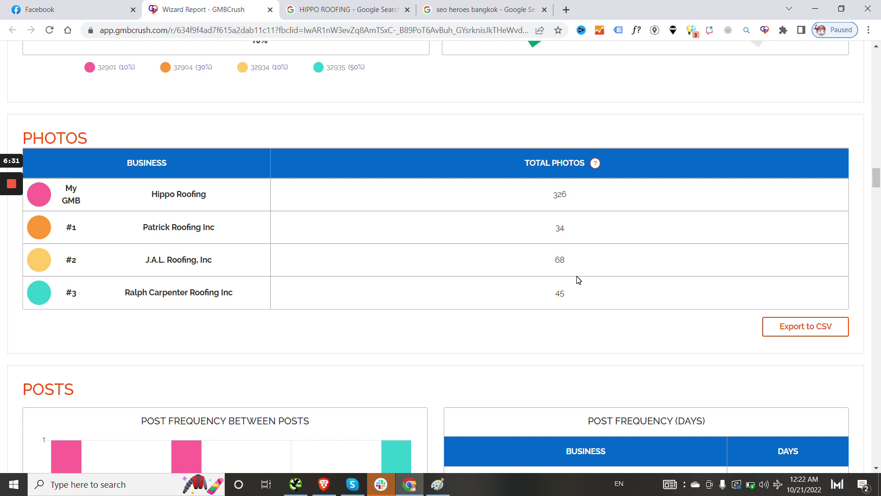
scroll(579, 280, down, 2)
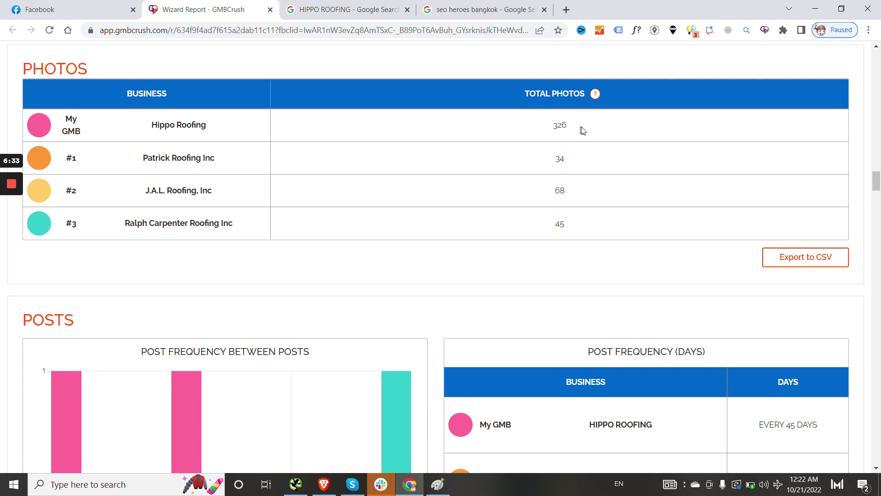
View the Posts frequency comparison, then bring up Hippo Roofing's Google Updates panel.
scroll(535, 209, down, 5)
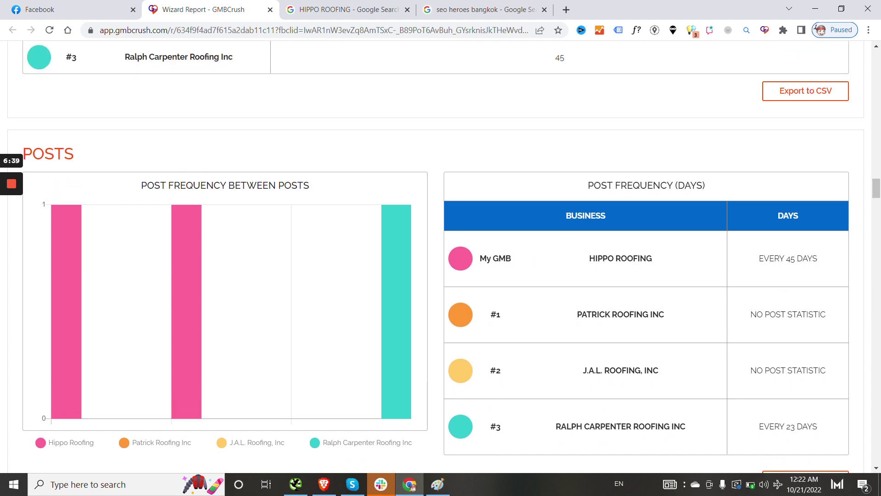
scroll(795, 210, down, 1)
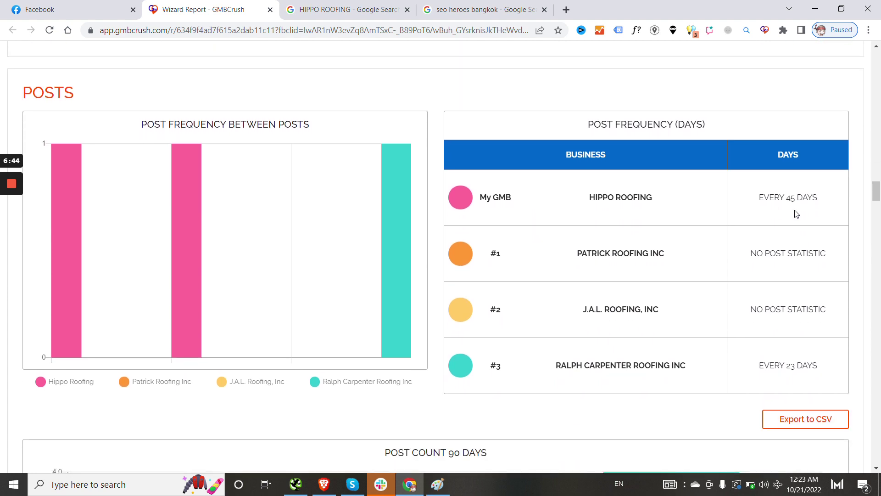
click(358, 4)
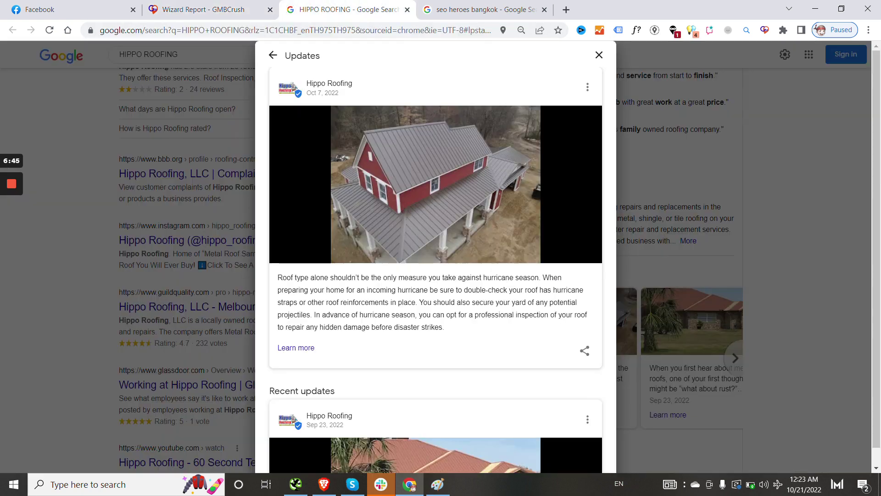
Browse Hippo Roofing's Google Updates posts, then switch to the seo heroes bangkok results.
scroll(481, 273, down, 6)
scroll(481, 274, up, 4)
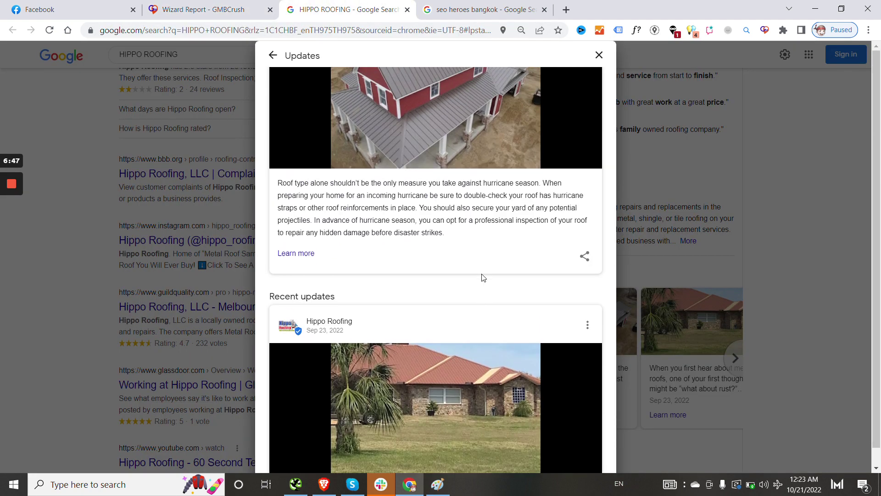
scroll(435, 267, up, 2)
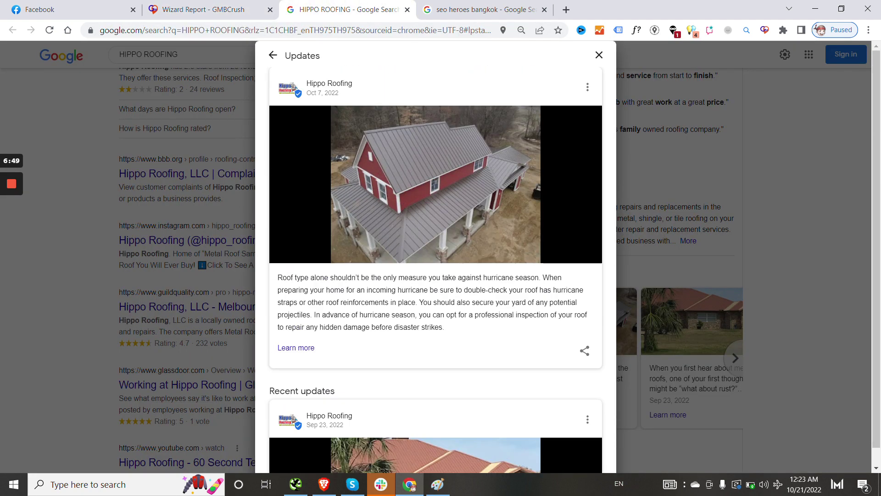
scroll(386, 297, down, 7)
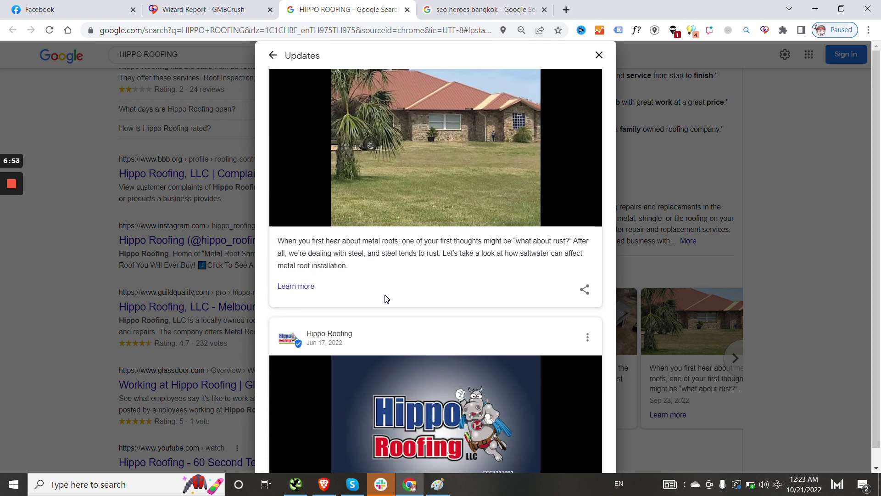
scroll(386, 298, up, 6)
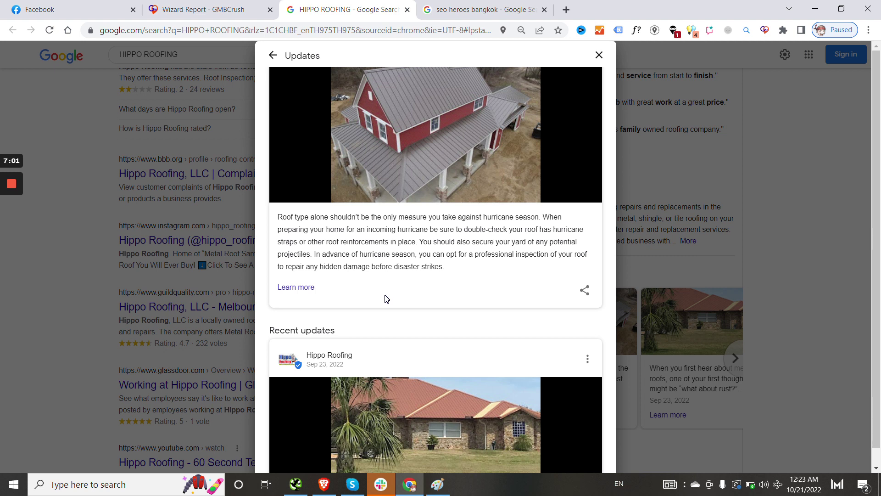
scroll(386, 299, up, 1)
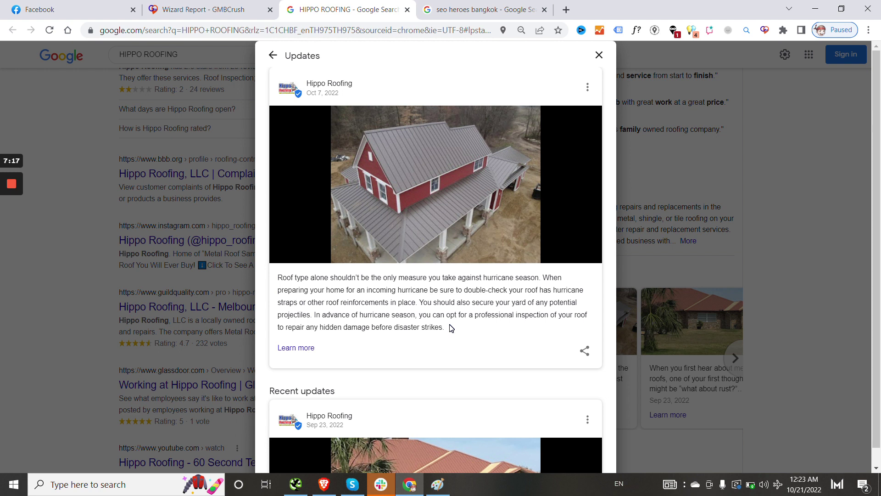
scroll(450, 327, down, 12)
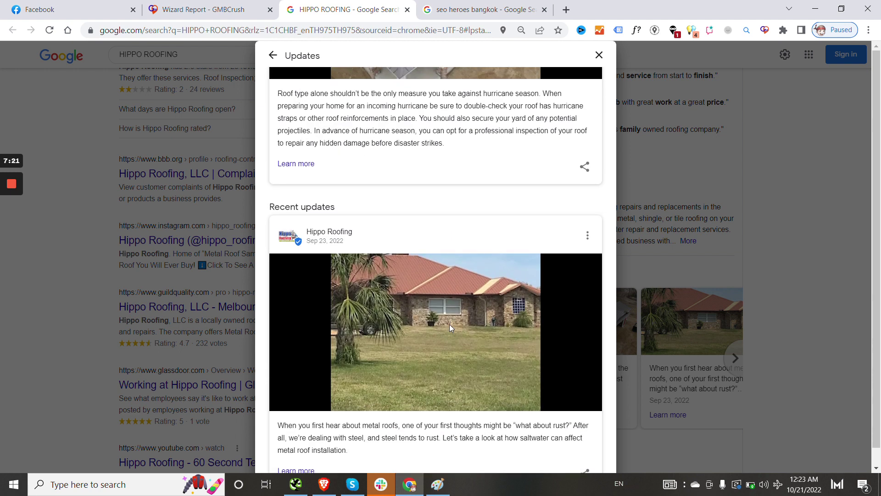
scroll(450, 327, down, 4)
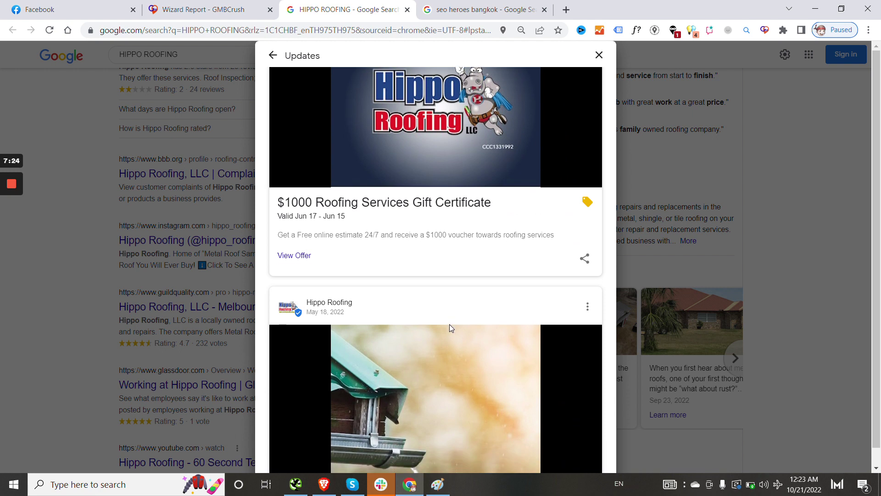
scroll(450, 327, down, 5)
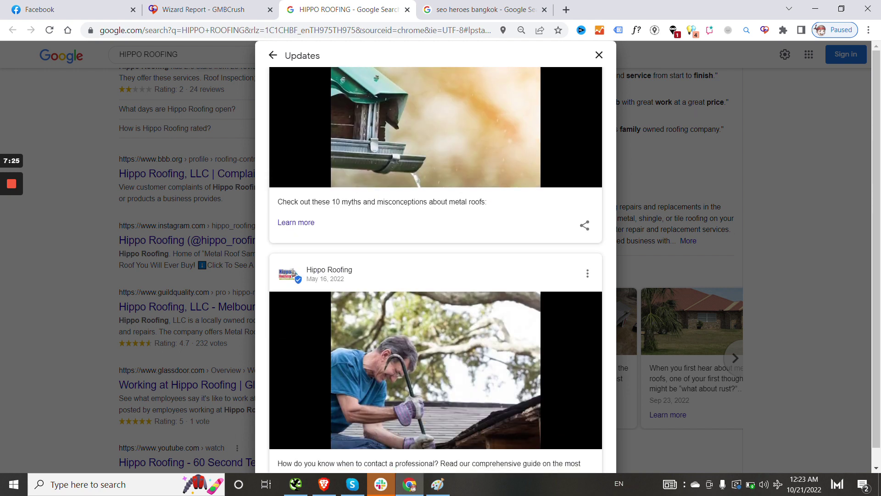
click(473, 8)
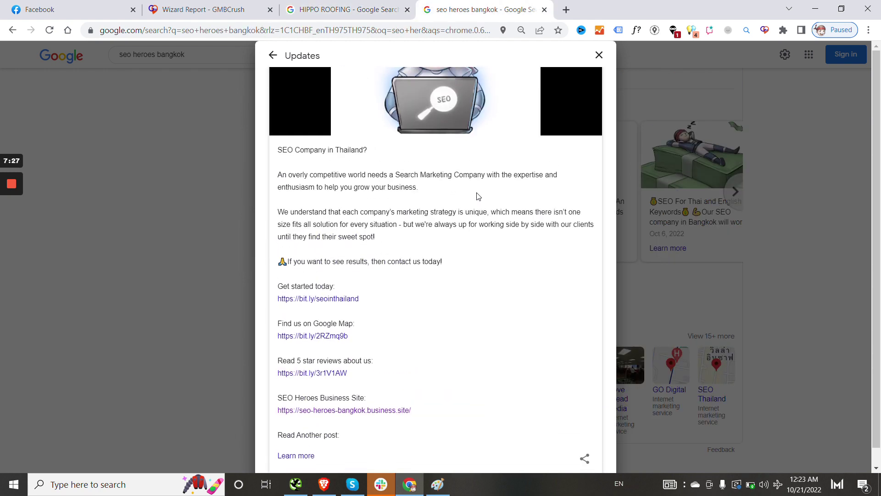
Select the 'SEO Company in Thailand?' post line, then return to the Hippo Roofing results.
scroll(477, 195, down, 1)
triple_click(321, 122)
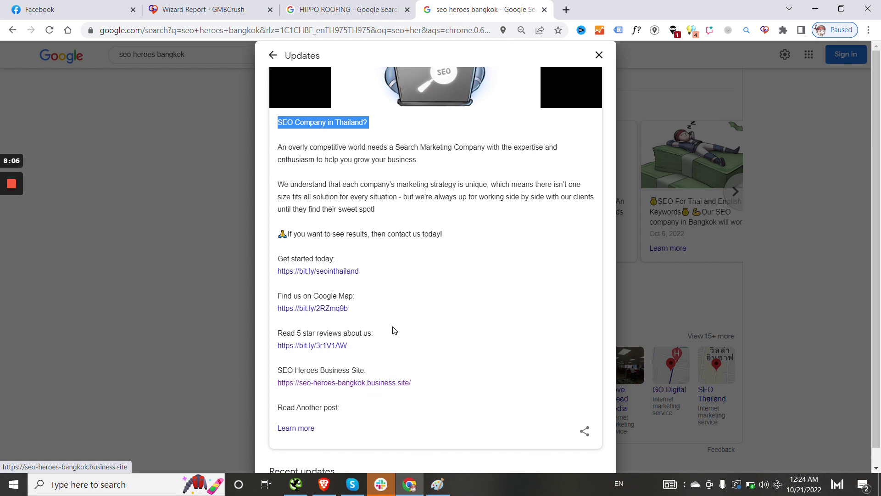
click(380, 5)
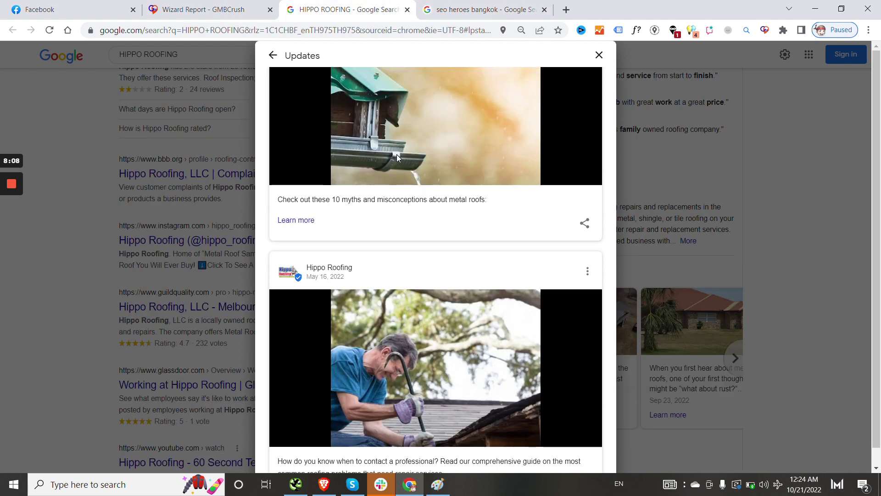
Highlight the professional-help post paragraph in Hippo Roofing's Google updates.
scroll(396, 154, down, 5)
triple_click(395, 249)
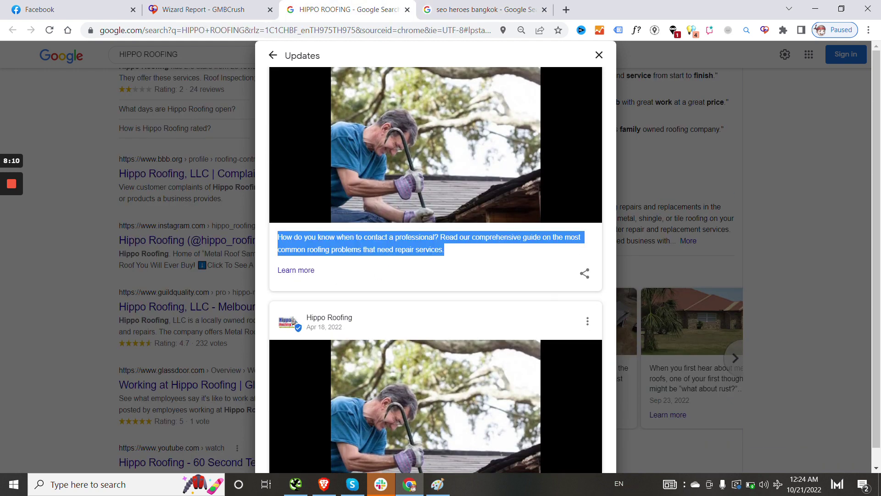
scroll(392, 251, down, 3)
scroll(392, 251, up, 4)
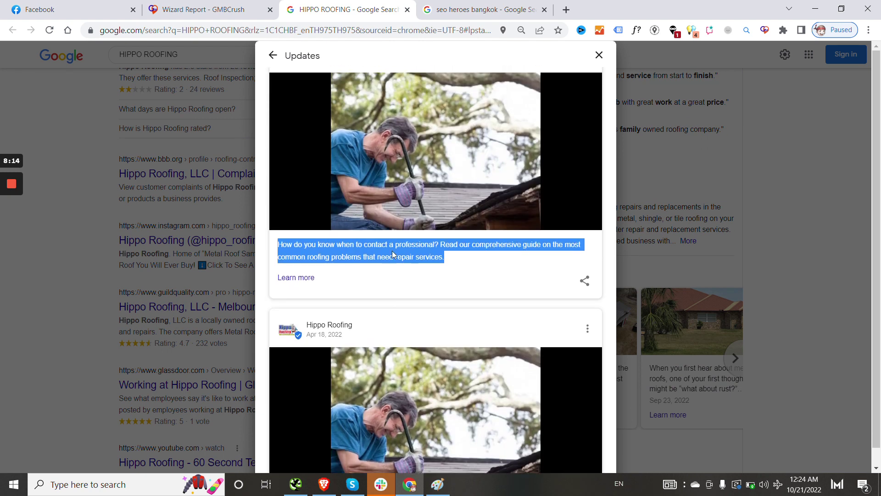
scroll(393, 254, up, 2)
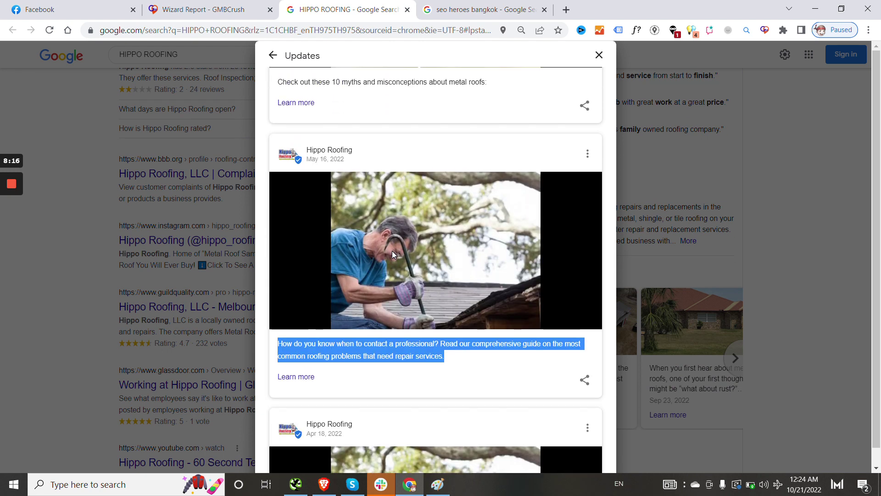
scroll(393, 253, down, 3)
scroll(393, 254, down, 7)
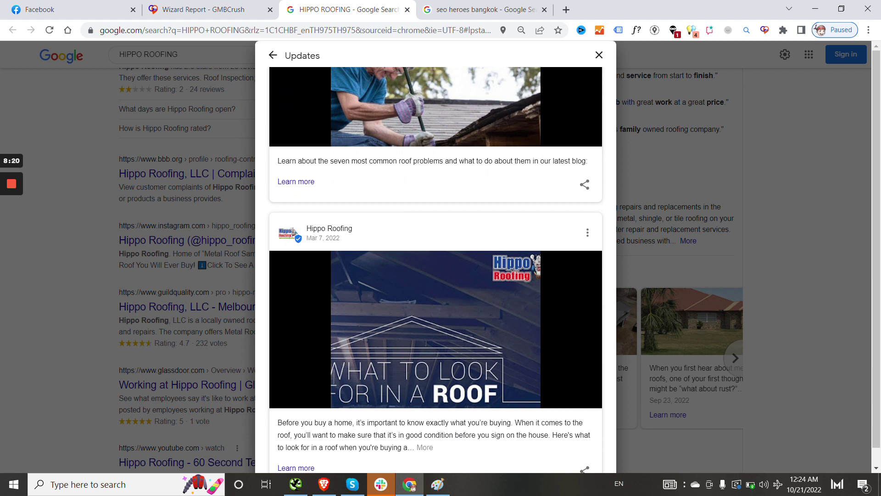
scroll(426, 187, down, 6)
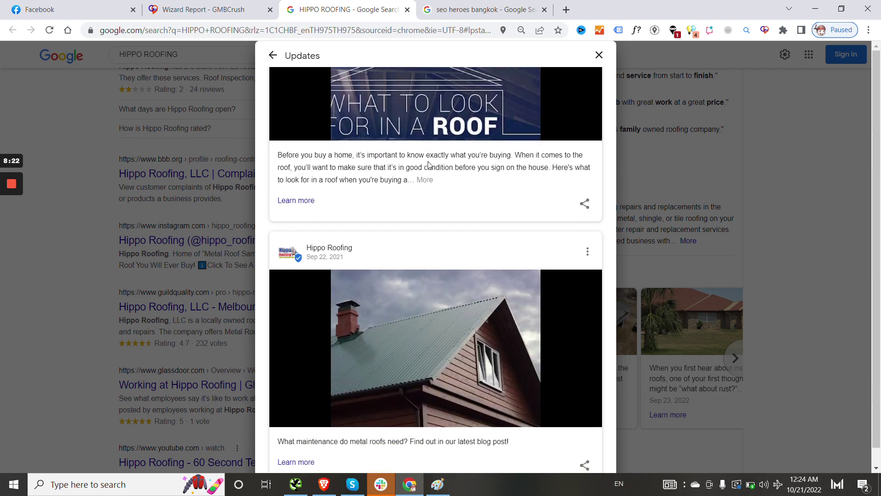
Expand the Mar 7, 2022 'What to look for in a roof' post and review posts back to Dec 20, 2018.
click(428, 180)
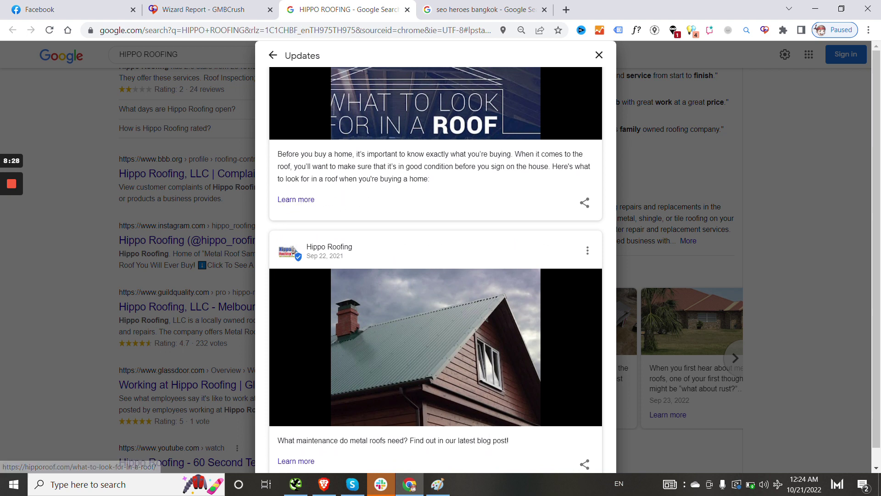
scroll(303, 266, down, 3)
scroll(303, 327, down, 7)
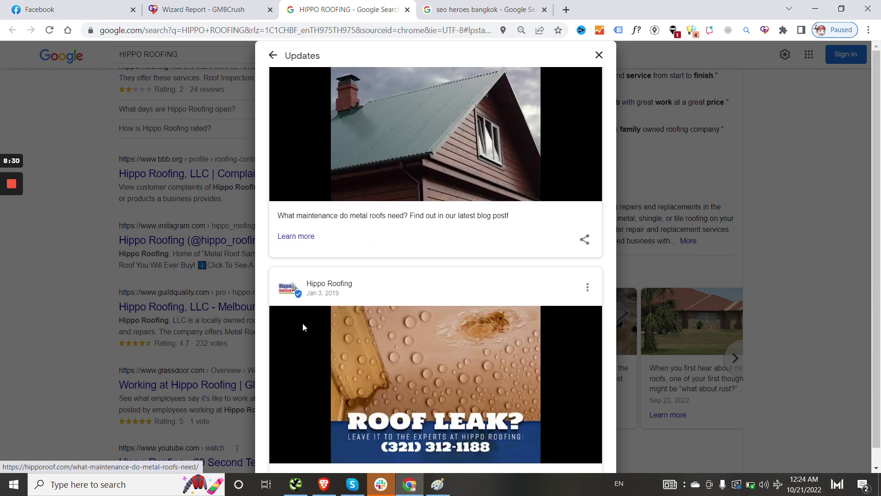
scroll(320, 296, down, 6)
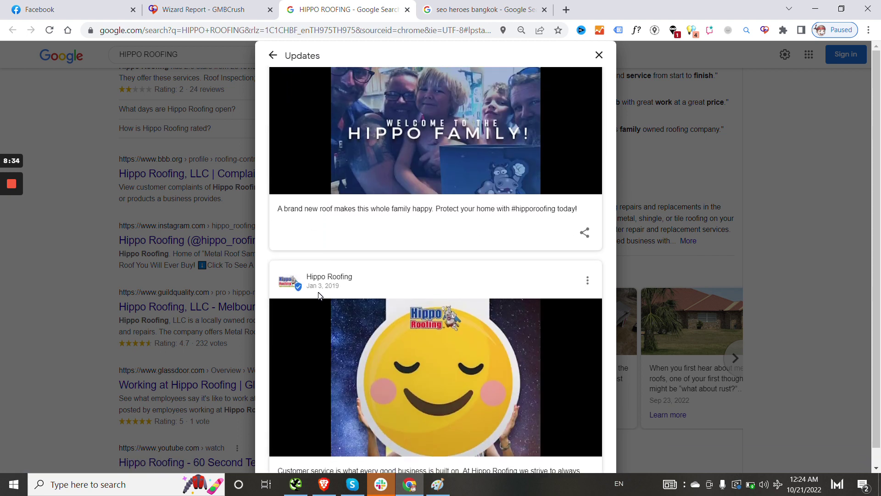
scroll(318, 292, down, 2)
scroll(399, 337, down, 2)
scroll(398, 341, down, 5)
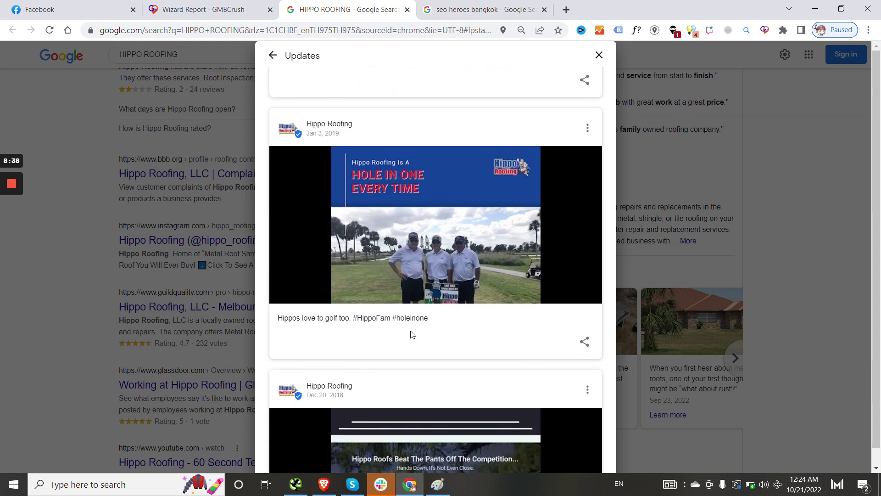
scroll(411, 331, down, 5)
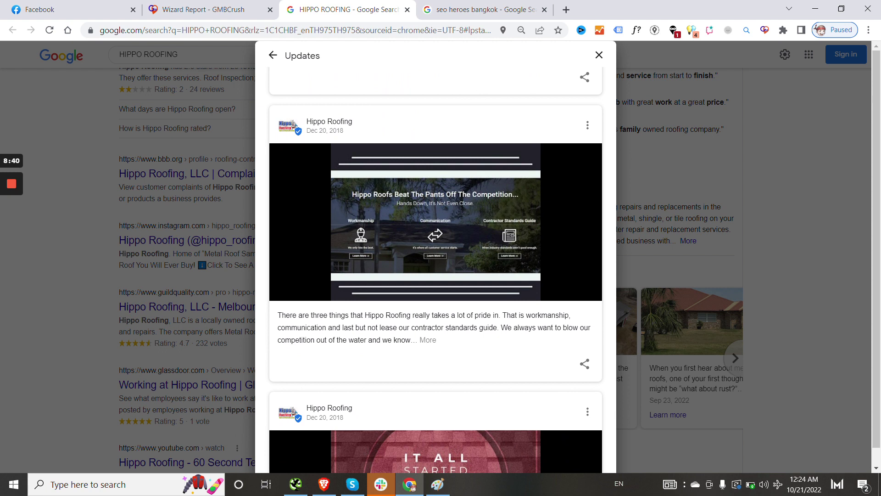
scroll(410, 330, up, 5)
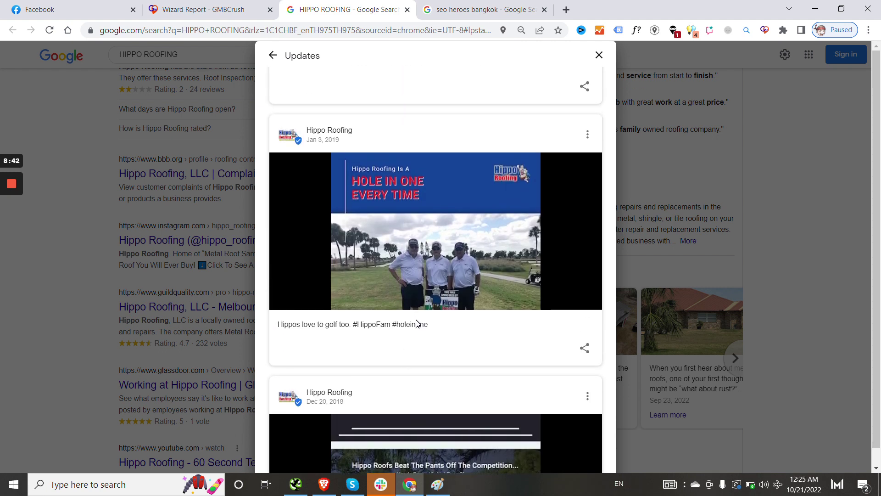
scroll(416, 324, down, 2)
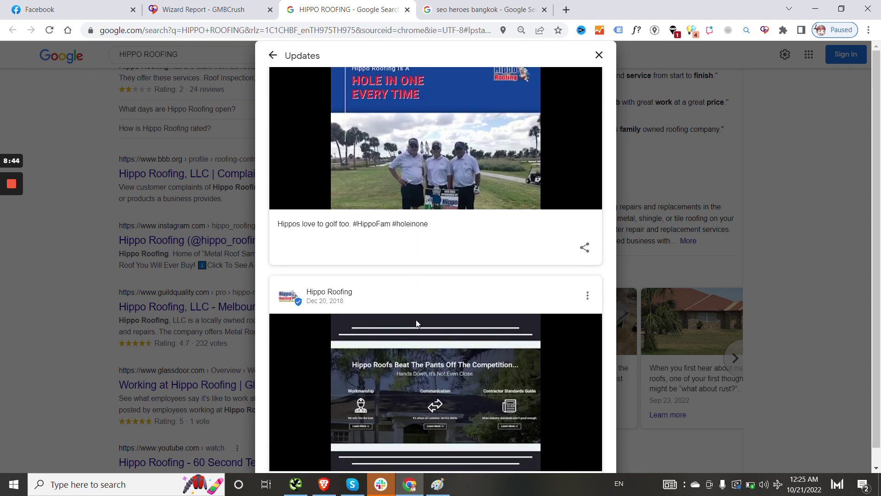
scroll(416, 323, down, 5)
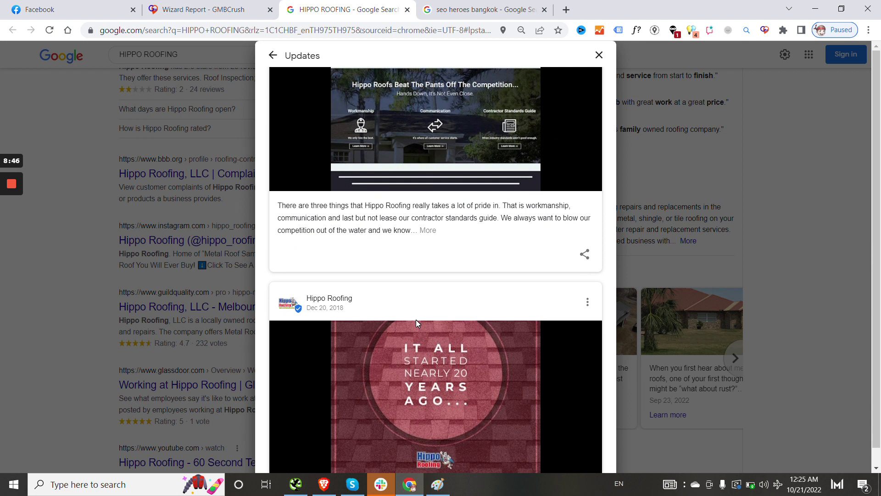
click(482, 5)
Expand the full SEO For Thai and English Keywords post in SEO Heroes Bangkok's updates.
scroll(475, 273, down, 6)
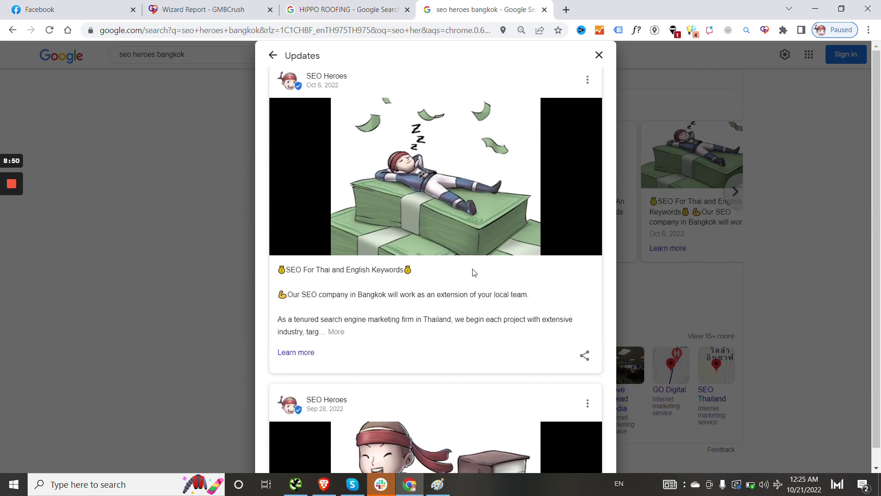
click(339, 322)
scroll(443, 295, down, 3)
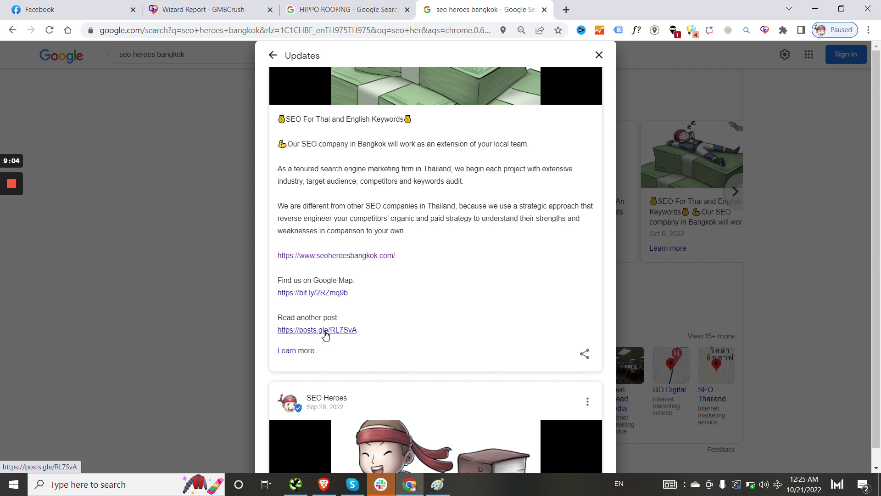
scroll(367, 267, up, 2)
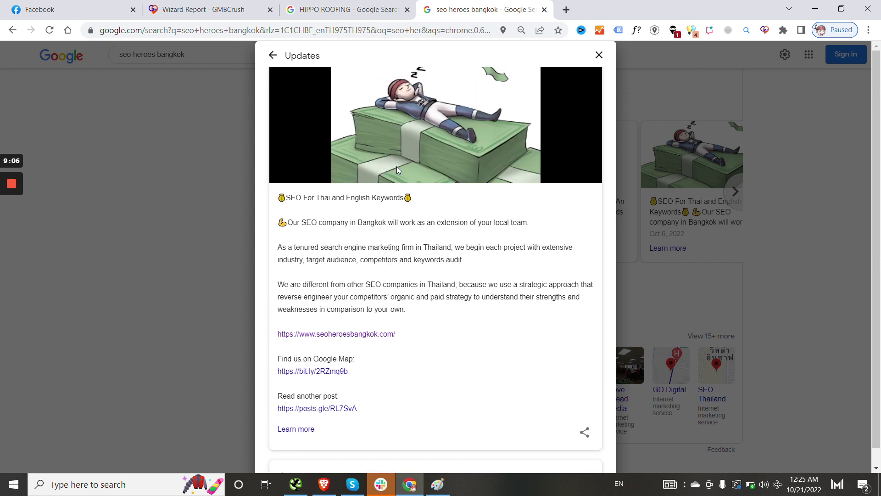
scroll(397, 169, down, 8)
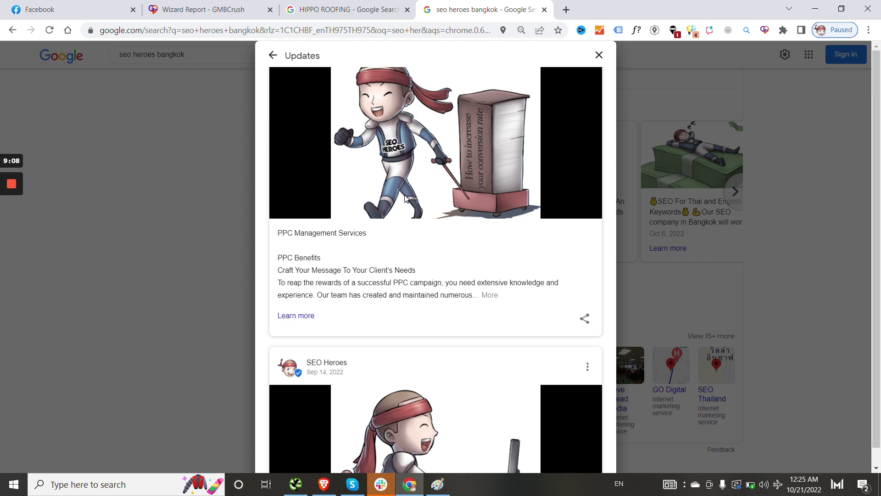
scroll(404, 197, down, 1)
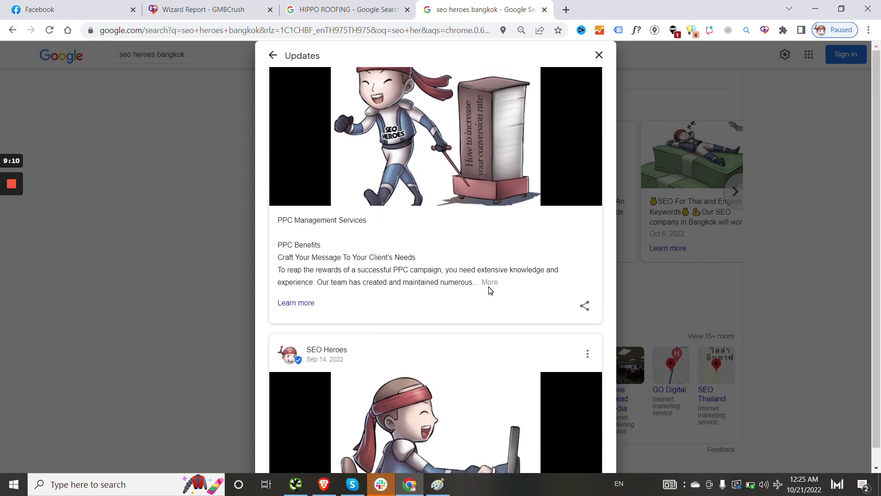
Expand and read the full PPC Management Services post.
click(492, 285)
scroll(496, 285, down, 5)
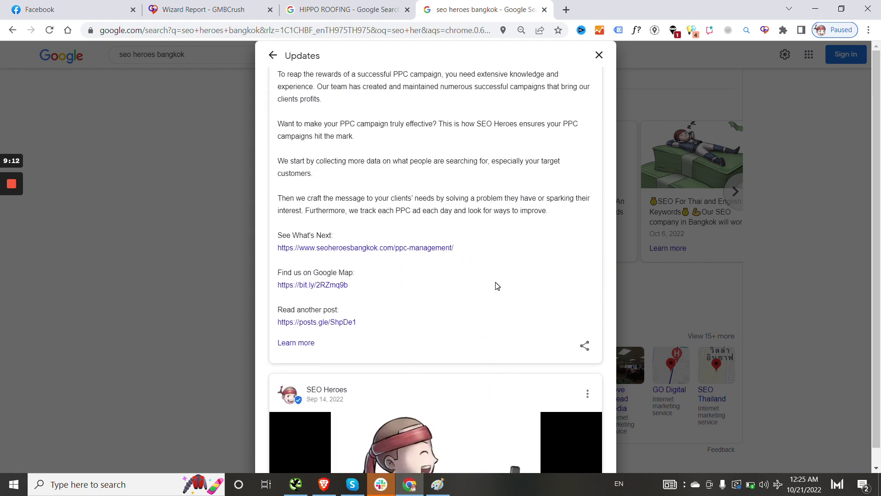
scroll(495, 286, down, 4)
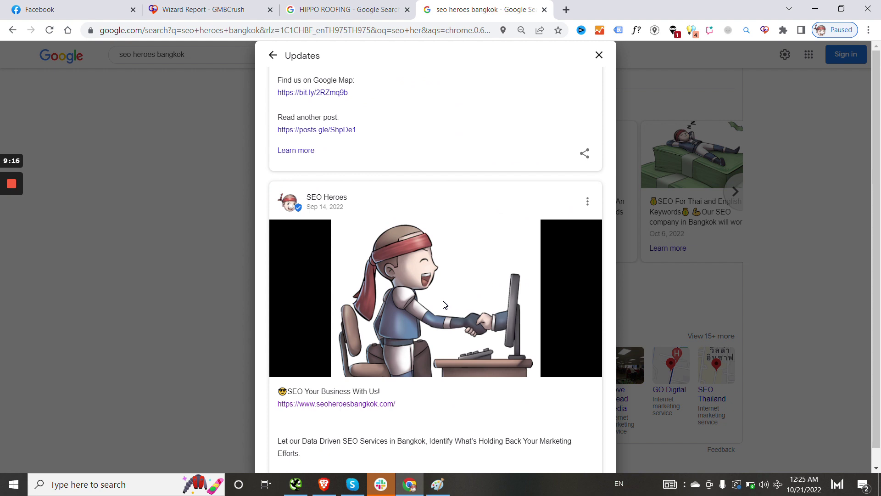
scroll(444, 304, up, 4)
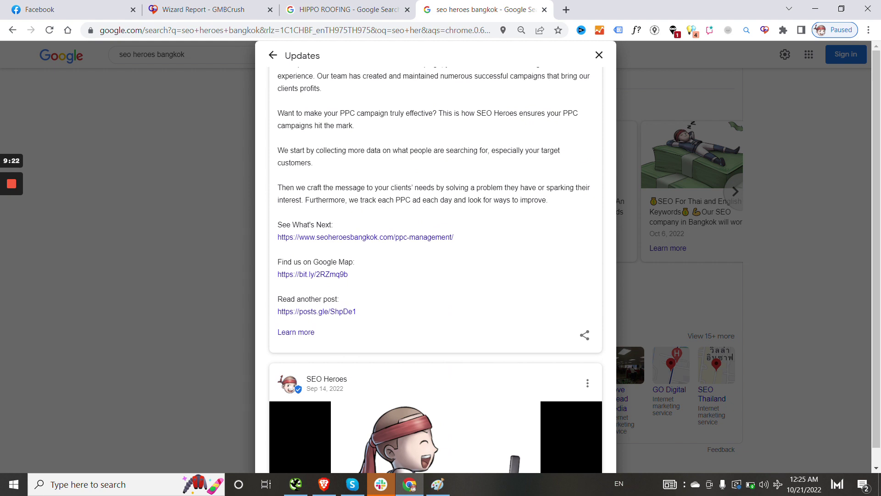
click(374, 6)
Scroll further through Hippo Roofing's updates, then close the HIPPO ROOFING search tab.
scroll(457, 213, down, 5)
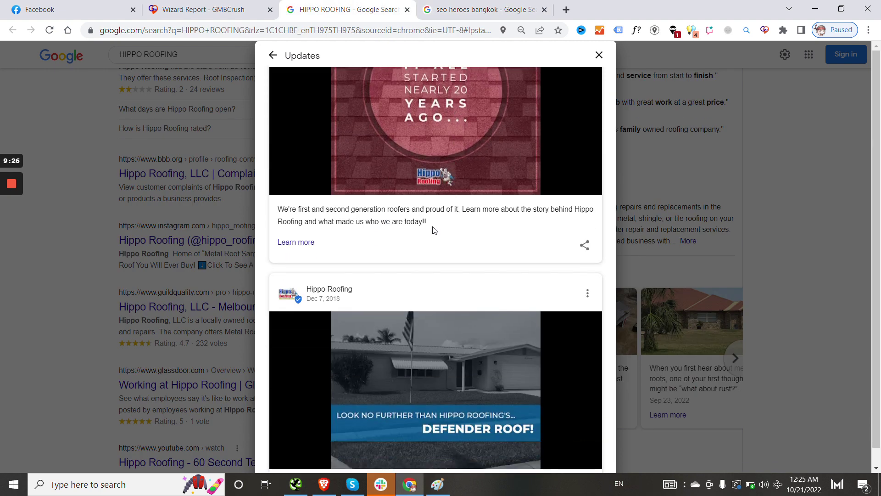
scroll(430, 231, down, 3)
scroll(430, 231, down, 3)
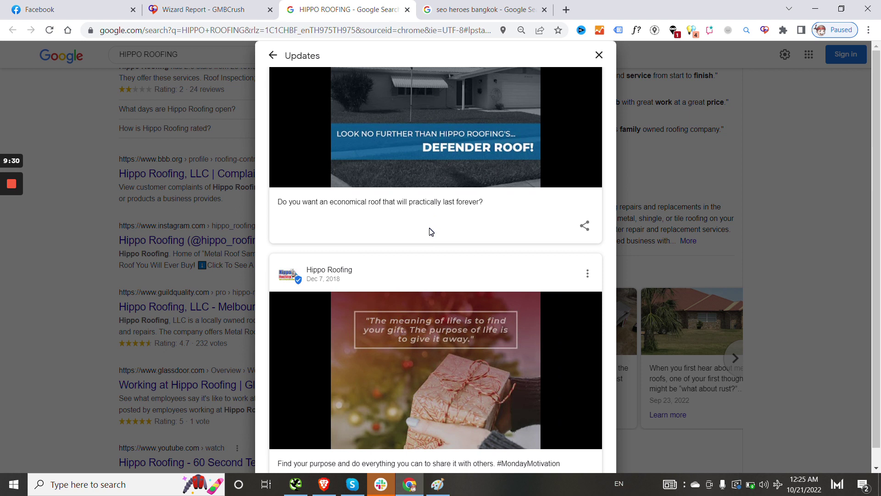
scroll(430, 231, down, 6)
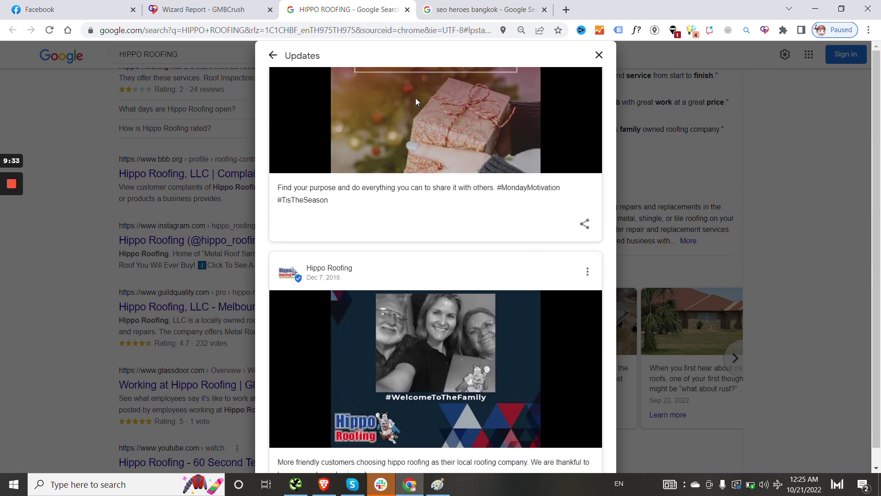
click(408, 11)
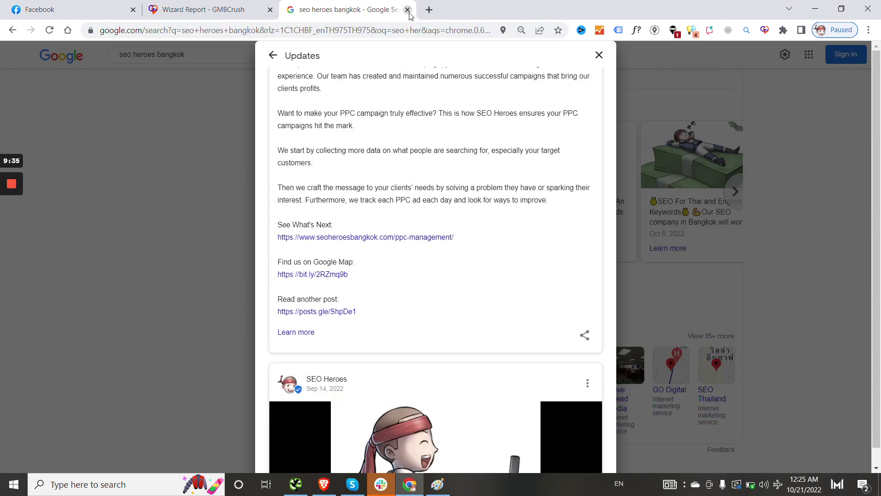
click(408, 11)
Scroll the Wizard Report past Post Dates to the Reviews and Place Topics comparison tables.
scroll(436, 204, down, 14)
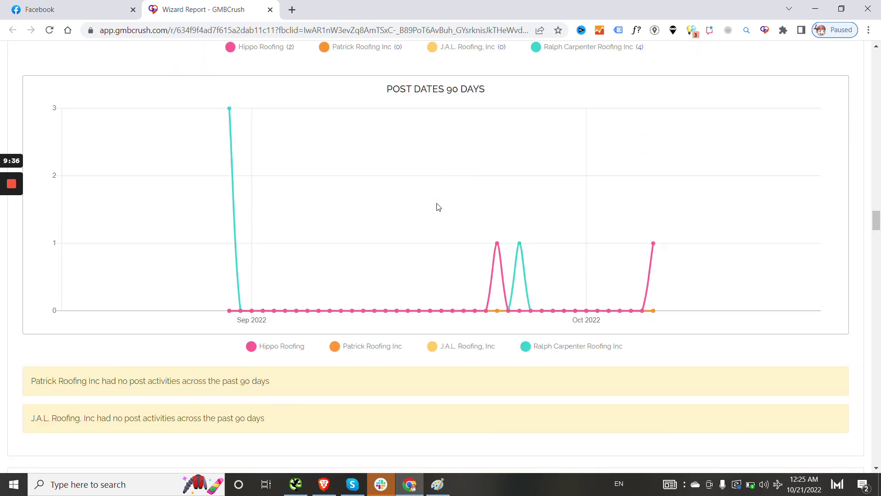
scroll(437, 207, down, 9)
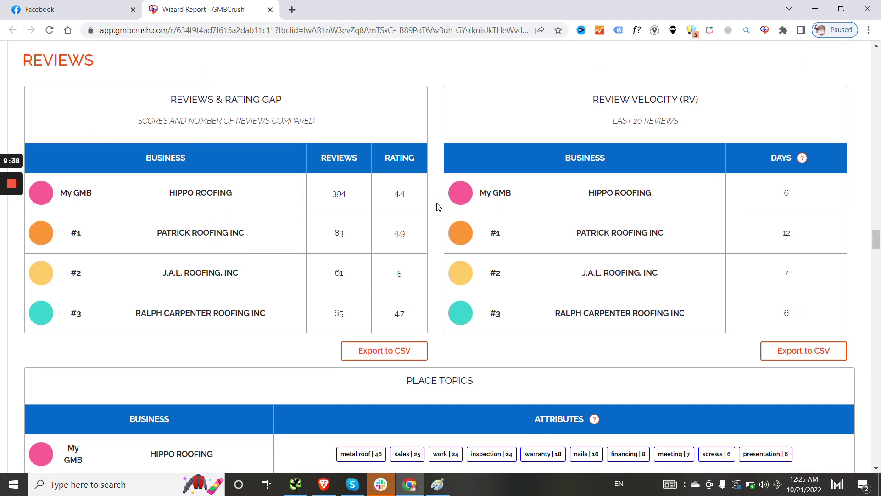
scroll(439, 207, down, 5)
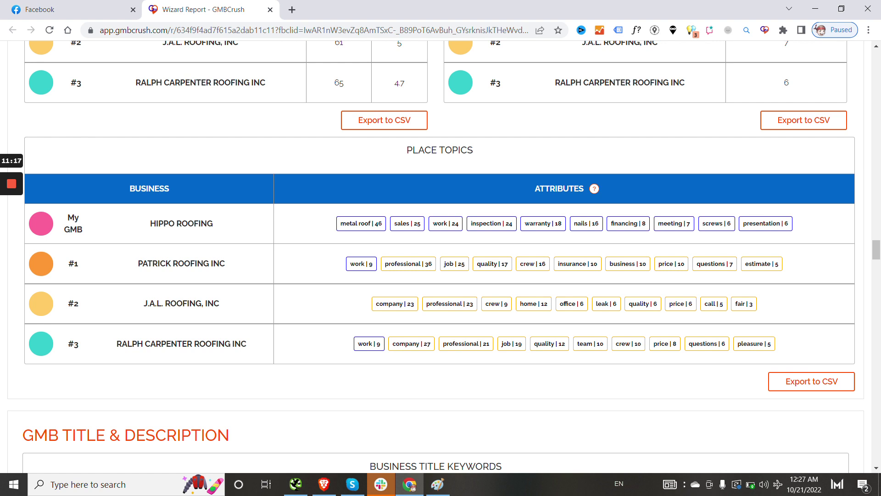
scroll(612, 291, down, 4)
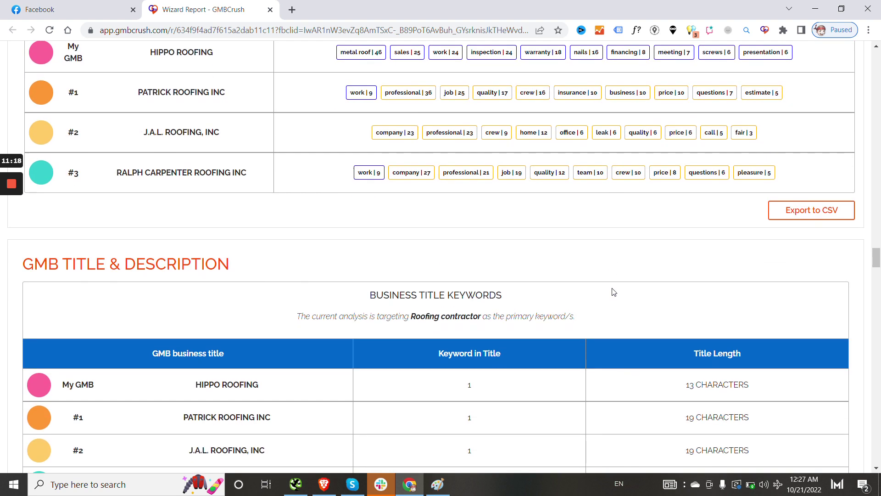
Scroll past GMB Title & Description to Hippo Roofing's 64-word GMB Description Analysis.
scroll(596, 210, up, 1)
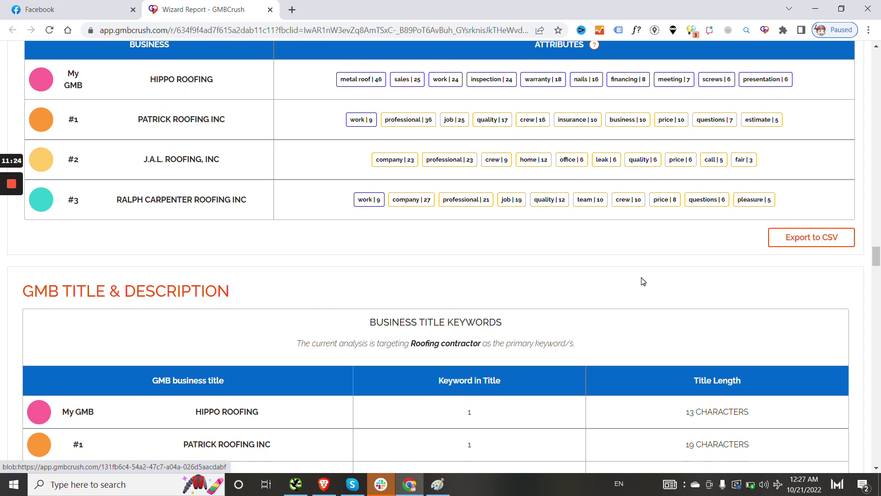
scroll(641, 281, up, 10)
scroll(643, 281, down, 8)
scroll(643, 281, down, 15)
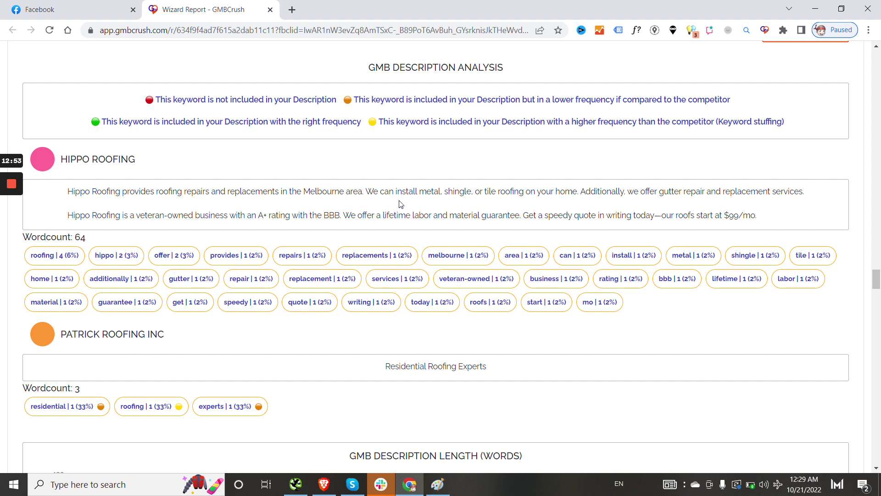
scroll(401, 204, down, 3)
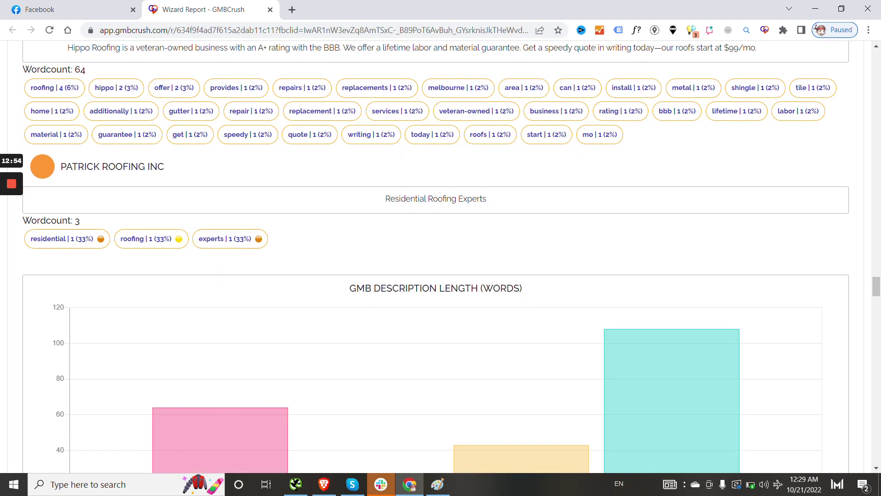
Highlight Patrick Roofing Inc's 'Residential Roofing Experts' description for comparison.
triple_click(442, 197)
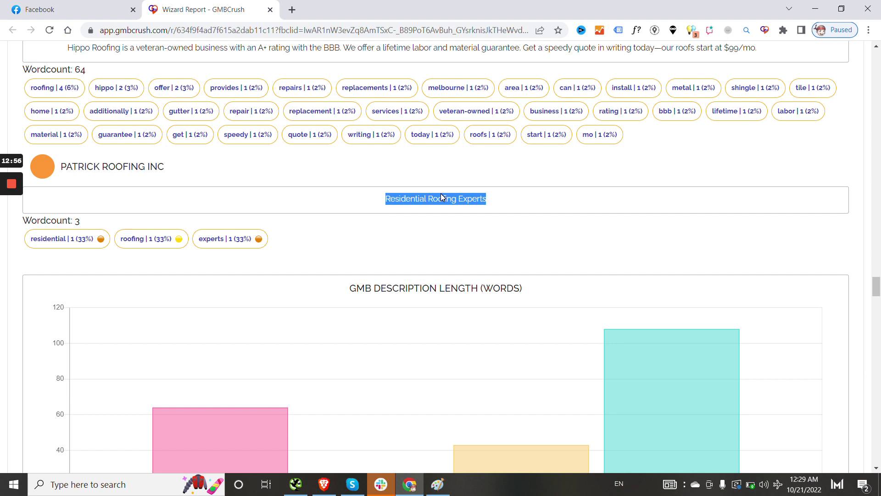
scroll(442, 197, up, 3)
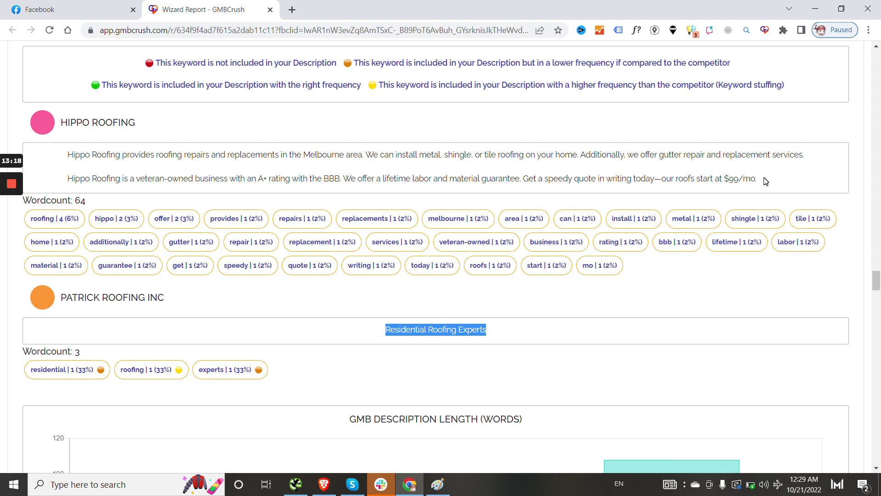
Scroll past Sitelink Analysis and Authority Score to the Pagespeed, Indexed Pages and Domain Authority charts.
scroll(671, 294, down, 9)
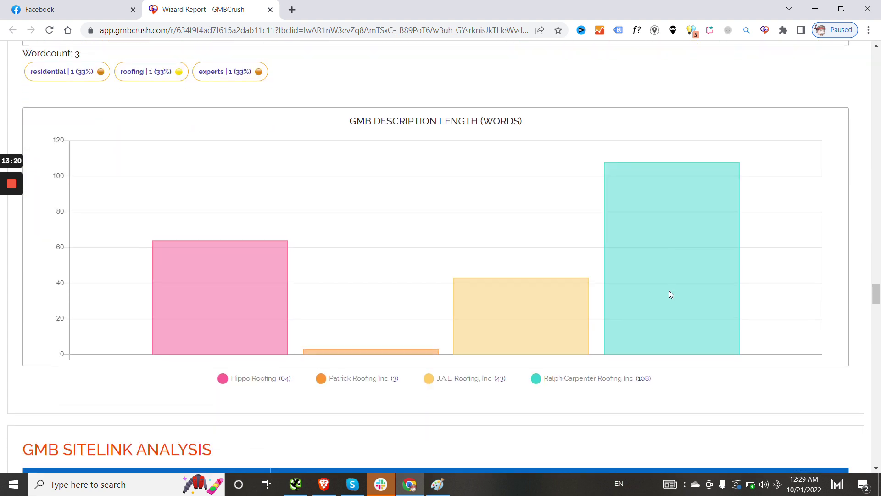
scroll(672, 295, down, 7)
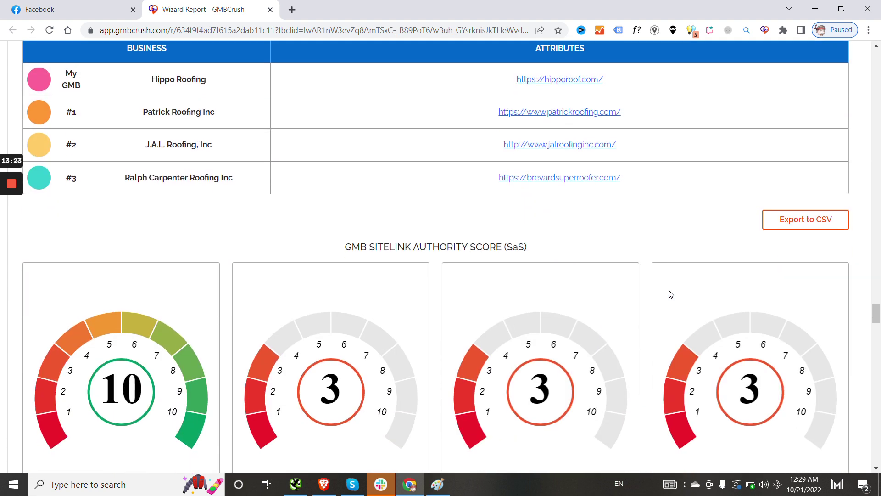
scroll(672, 295, down, 2)
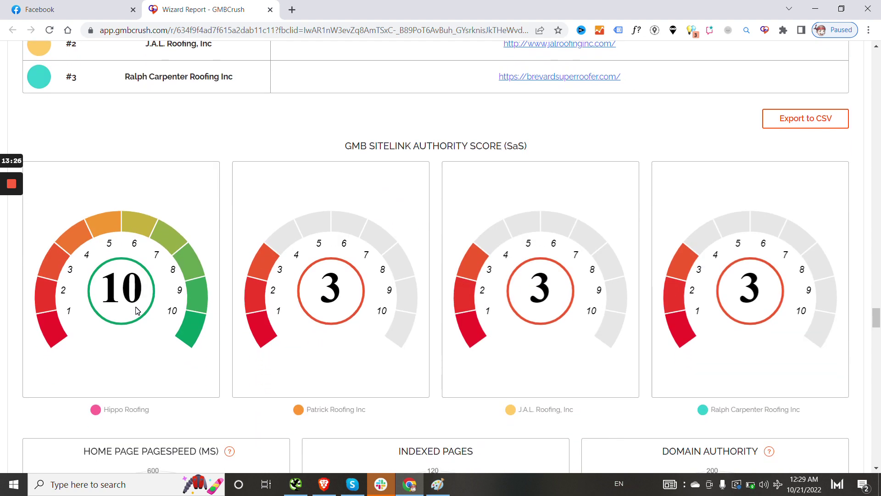
scroll(137, 311, down, 6)
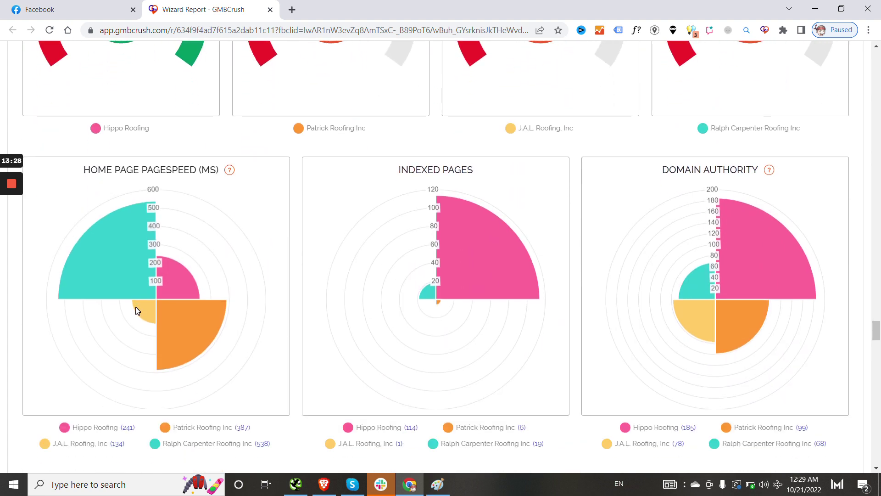
scroll(136, 307, down, 1)
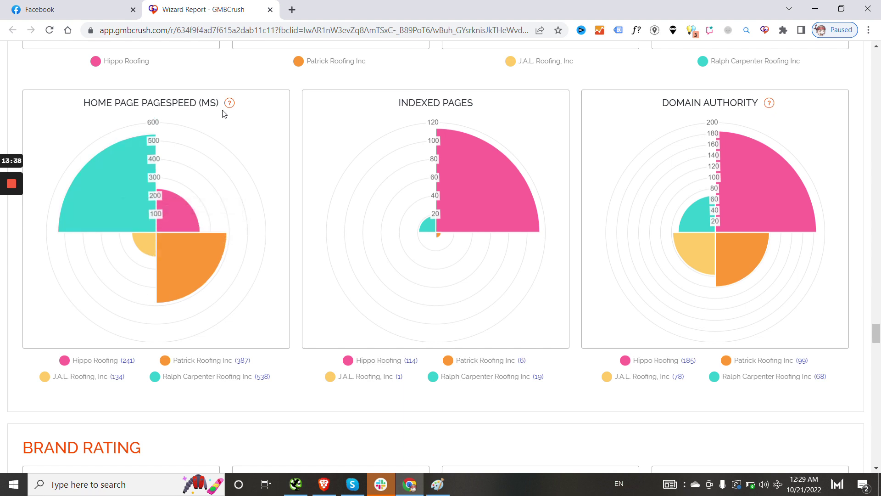
mouse_move(231, 107)
Scroll through Brand Rating, Opening Hours, Top 10 and Top 3 Summary to the CTR table.
mouse_move(154, 291)
scroll(486, 220, down, 2)
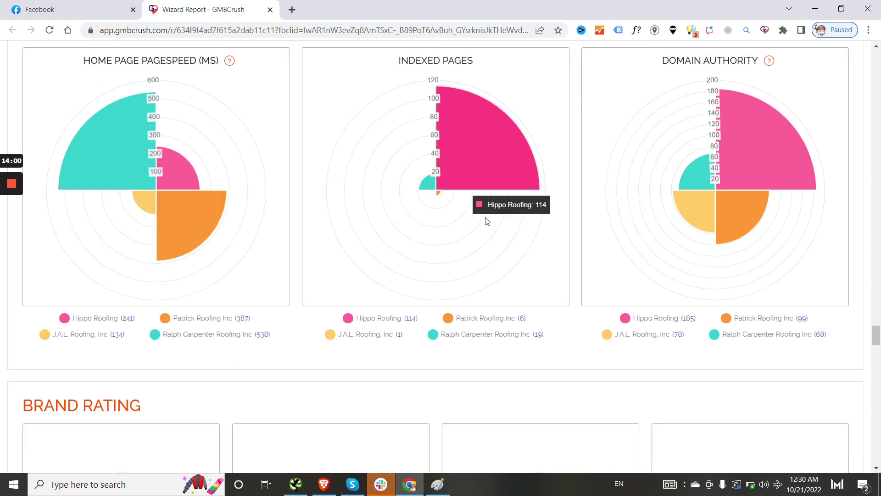
scroll(486, 222, down, 4)
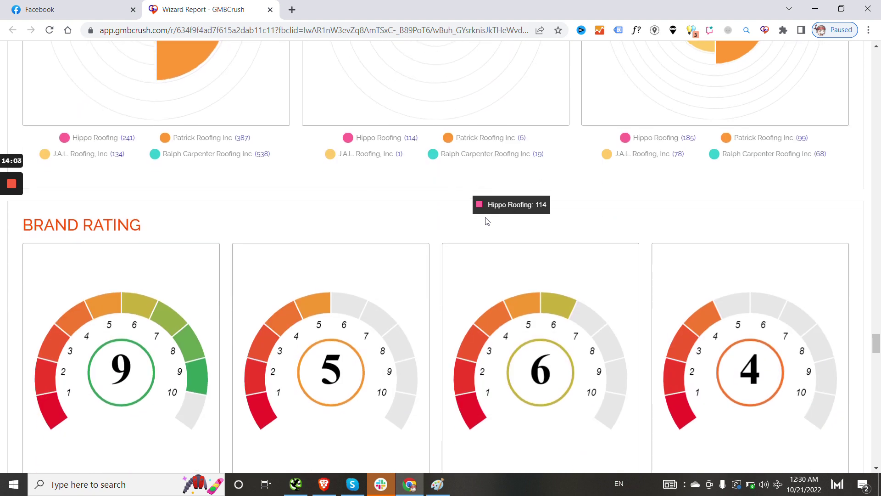
scroll(487, 221, up, 1)
scroll(487, 221, up, 2)
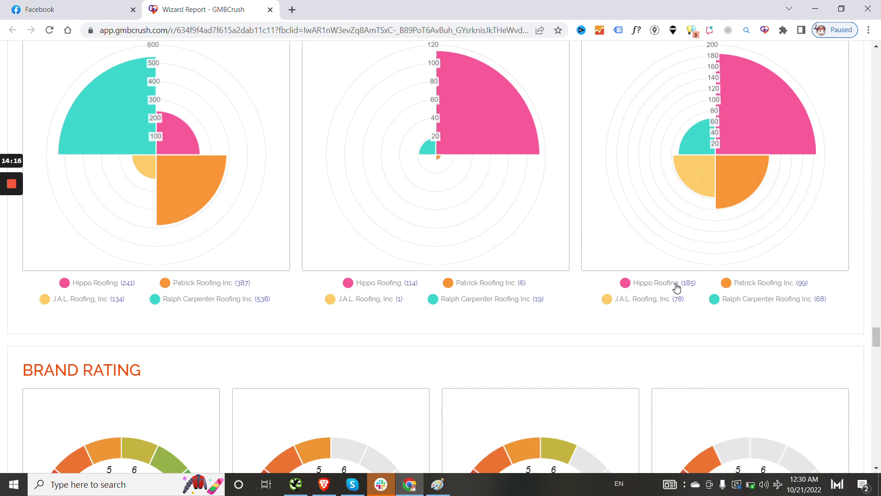
scroll(676, 287, down, 10)
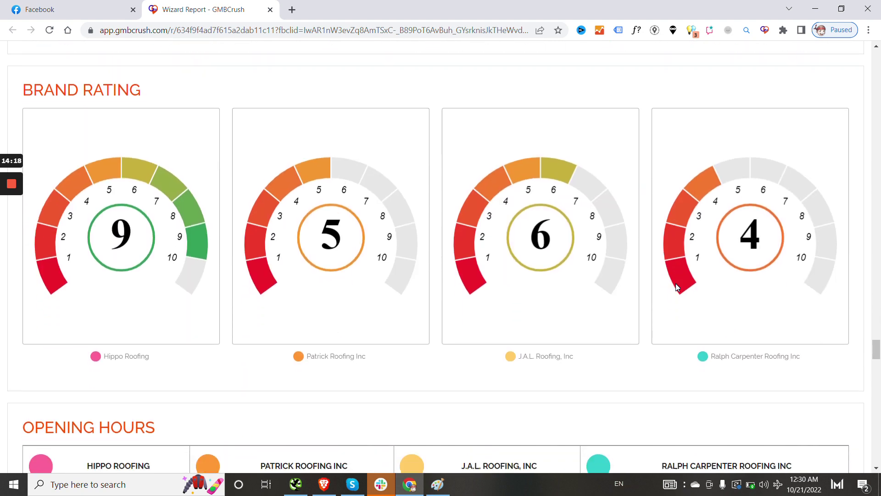
scroll(676, 287, down, 3)
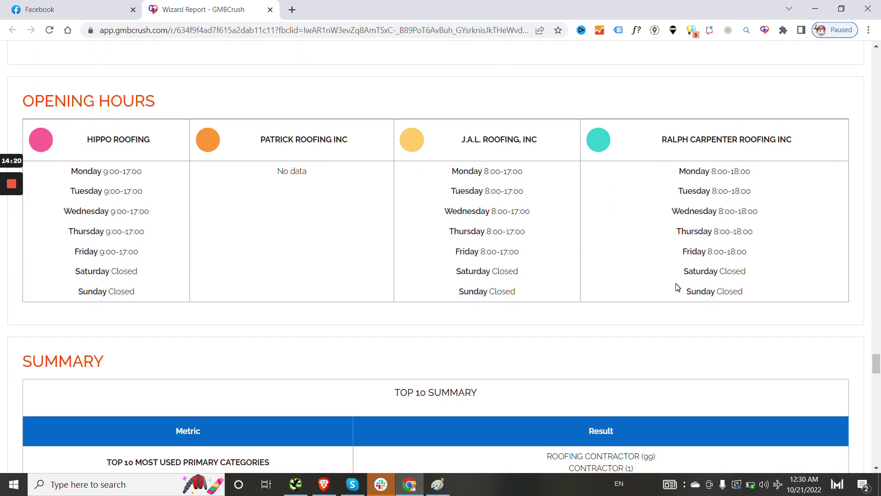
scroll(676, 287, down, 3)
scroll(676, 287, down, 8)
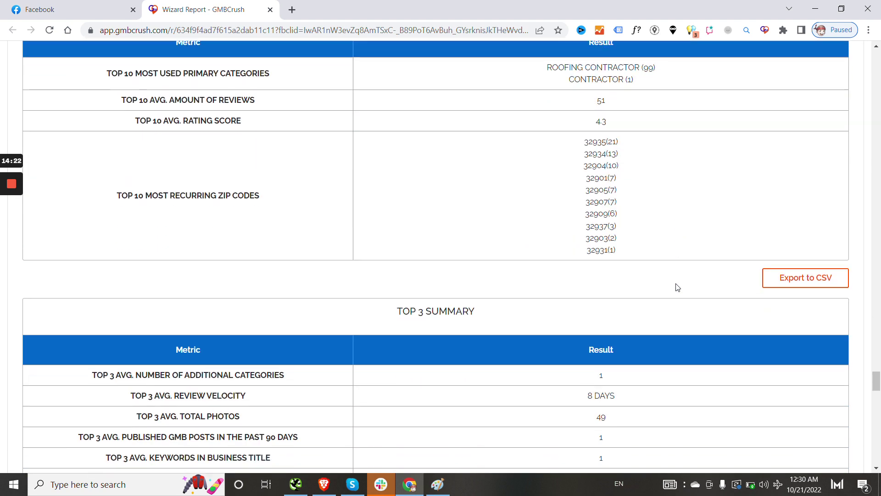
scroll(675, 287, down, 3)
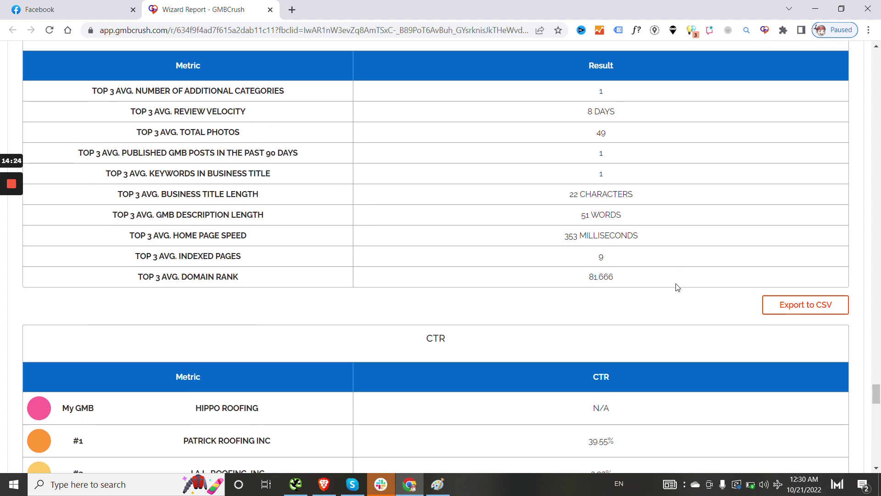
scroll(460, 285, down, 4)
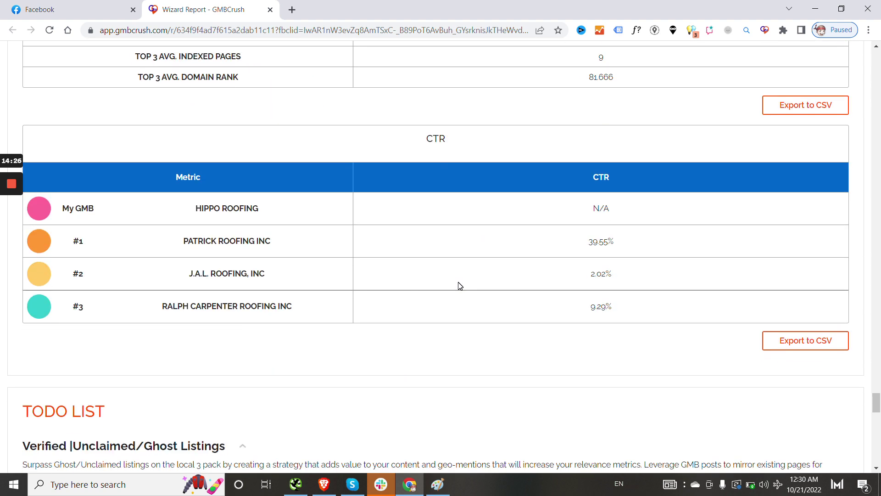